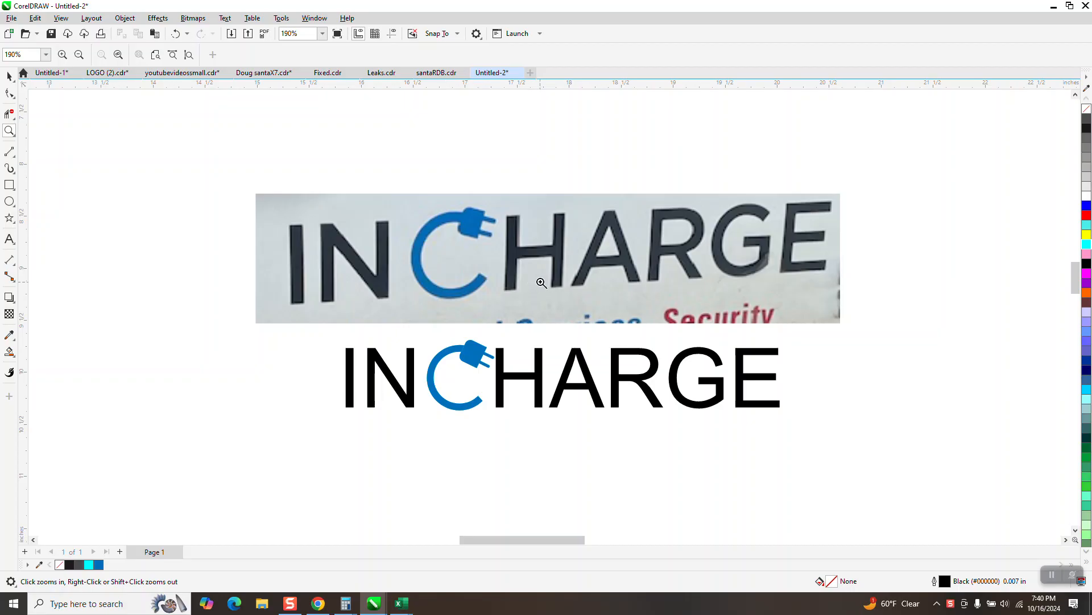
- Place a copy of the INCHARGE sign photo below the vector logo
{"action": "scroll", "coordinate": [486, 222], "scroll_direction": "down", "scroll_amount": 1}
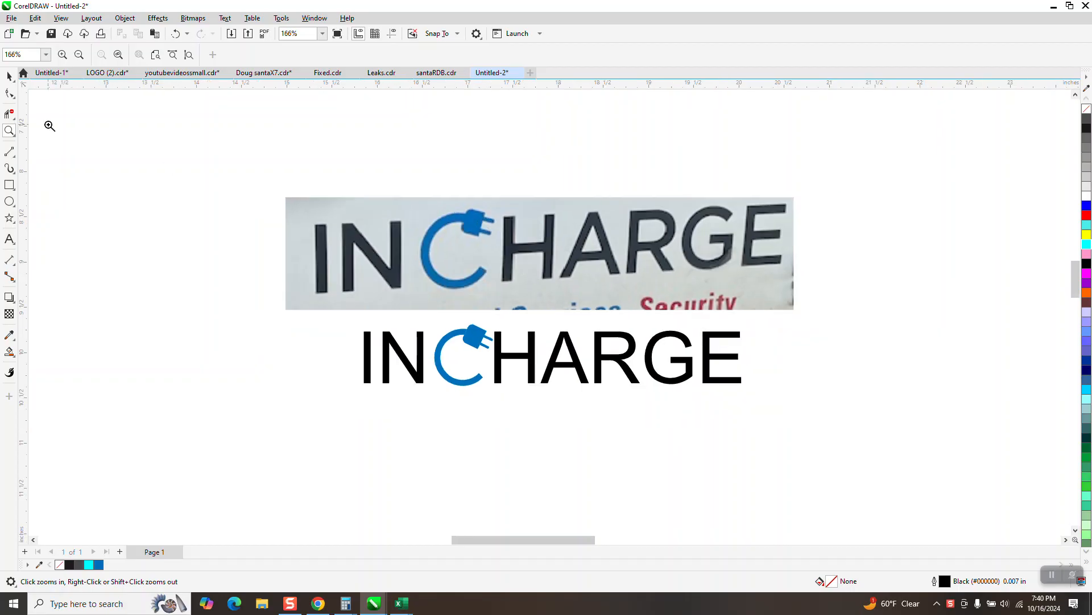
{"action": "left_click", "coordinate": [9, 75]}
{"action": "left_click_drag", "start_coordinate": [481, 277], "coordinate": [522, 460]}
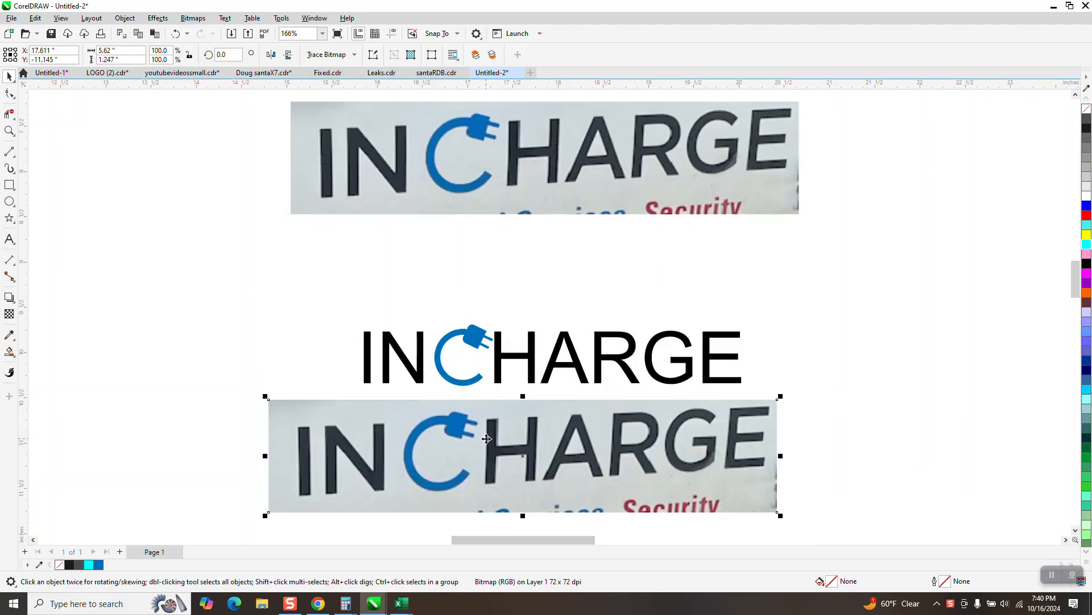
{"action": "left_click", "coordinate": [12, 115]}
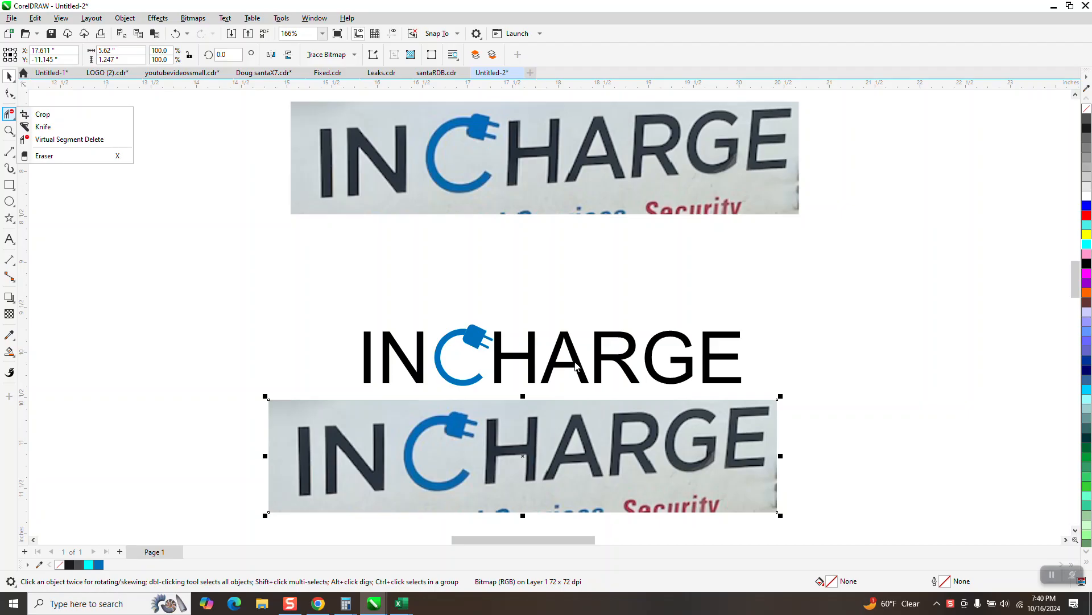
{"action": "left_click", "coordinate": [601, 358]}
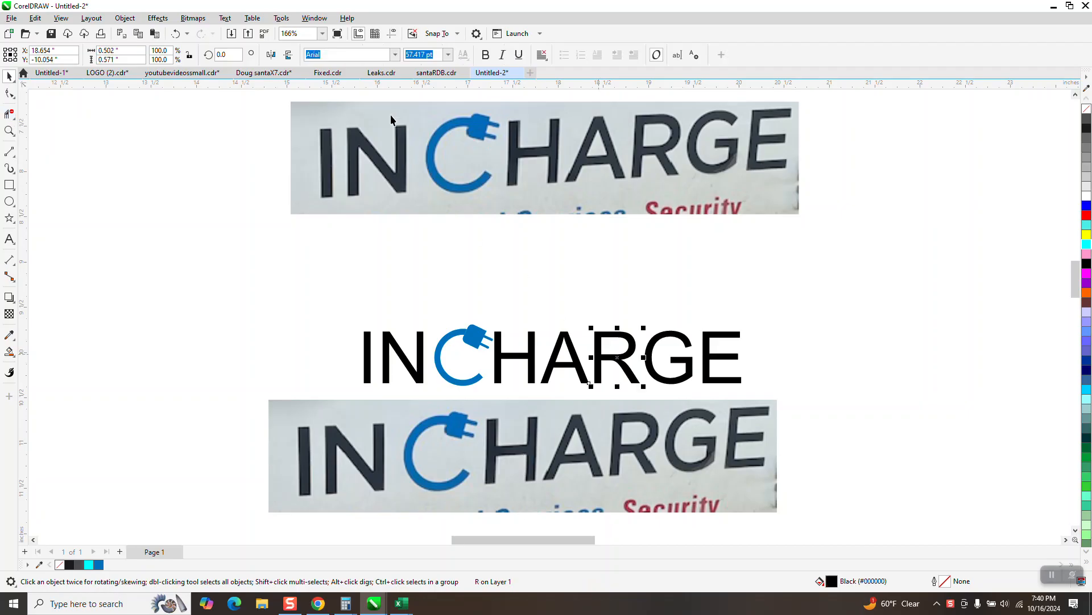
{"action": "left_click", "coordinate": [383, 438]}
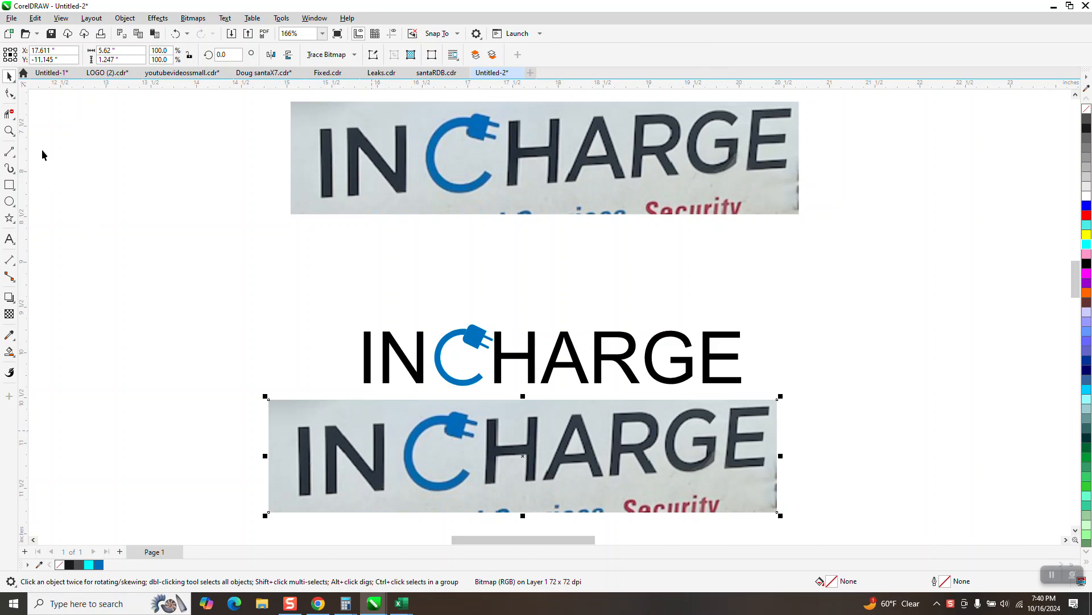
{"action": "left_click", "coordinate": [15, 125]}
{"action": "left_click", "coordinate": [44, 128]}
{"action": "mouse_move", "coordinate": [397, 406]}
{"action": "left_mouse_down"}
{"action": "mouse_move", "coordinate": [450, 486]}
{"action": "mouse_move", "coordinate": [471, 494]}
{"action": "mouse_move", "coordinate": [414, 500]}
{"action": "left_mouse_up"}
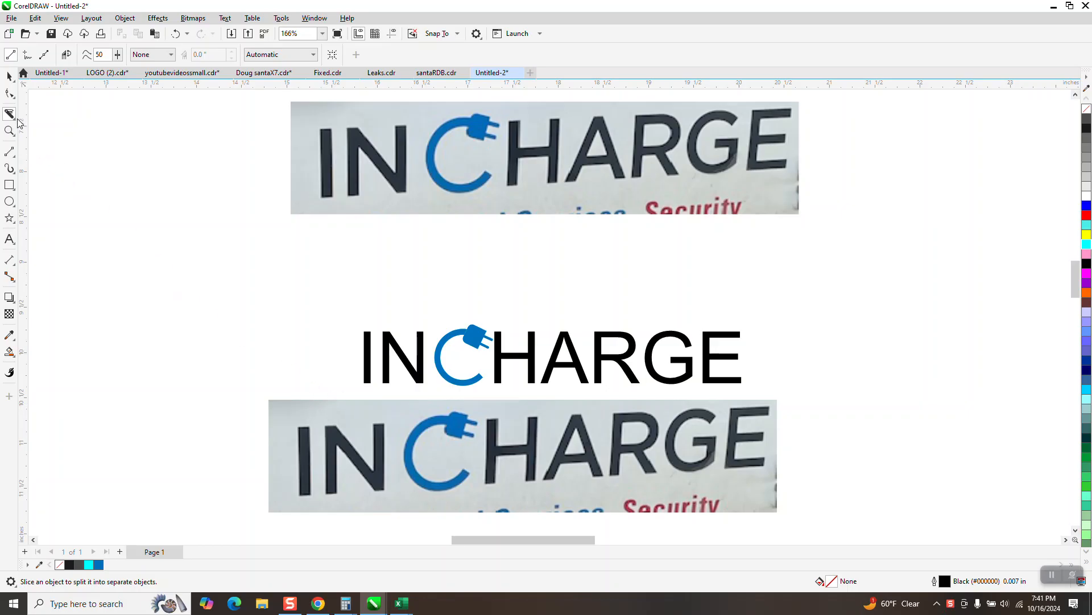
{"action": "left_click", "coordinate": [15, 124]}
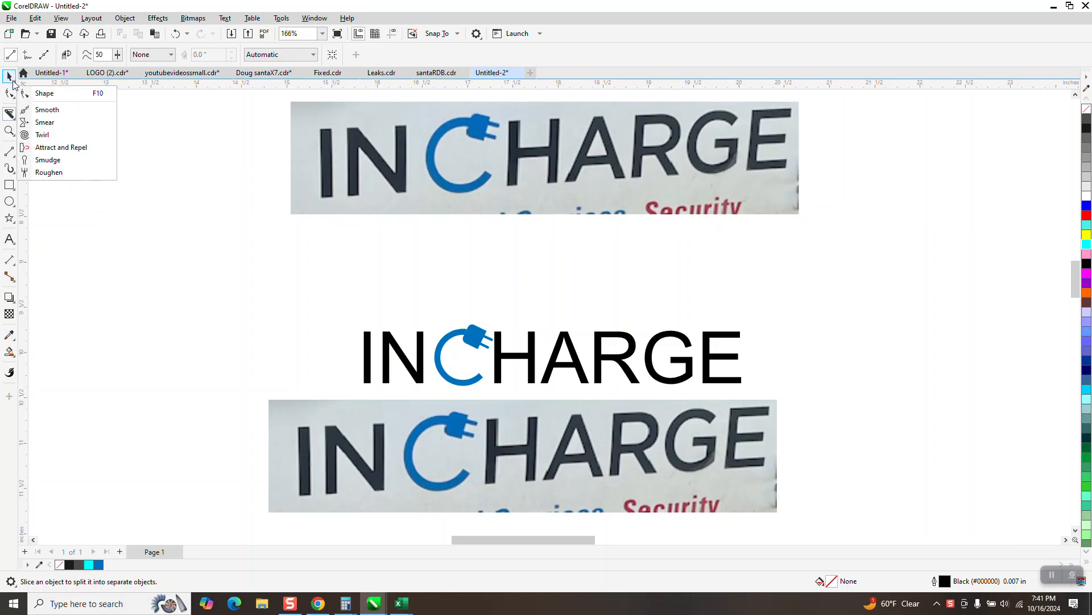
- Crop the lower photo copy to just the blue plug-shaped C, about 0.99 by 0.99 inches
{"action": "left_click", "coordinate": [9, 76]}
{"action": "left_click", "coordinate": [363, 425]}
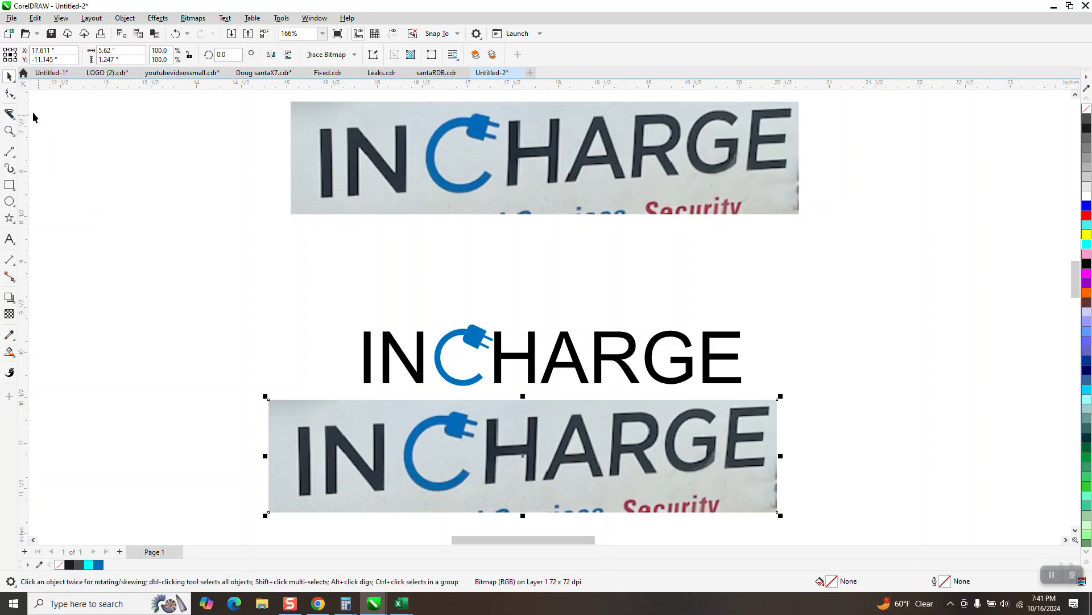
{"action": "left_click", "coordinate": [15, 124]}
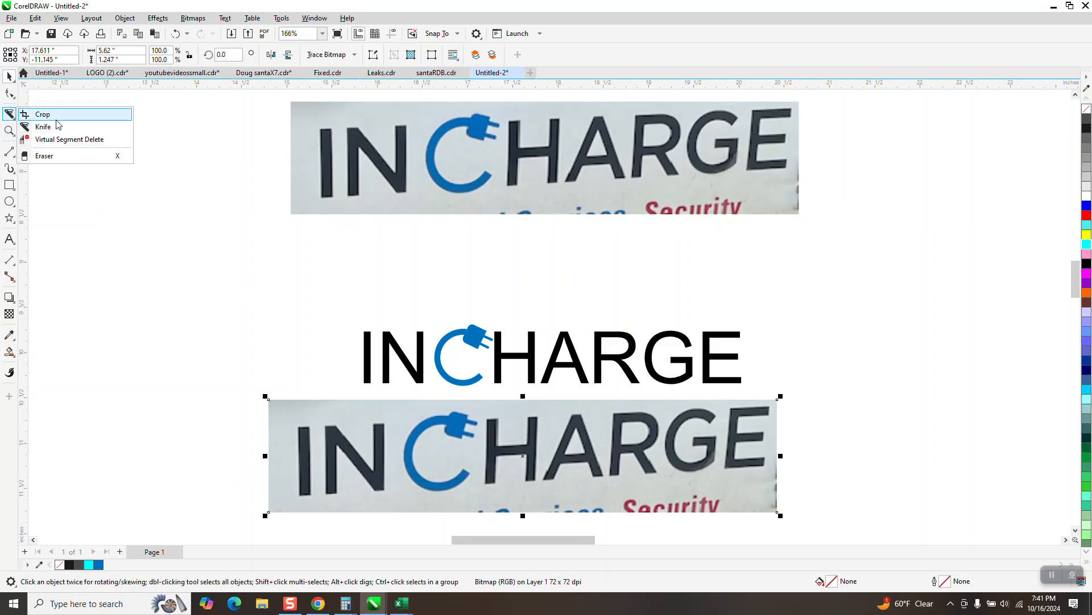
{"action": "left_click", "coordinate": [51, 113]}
{"action": "left_click_drag", "start_coordinate": [394, 408], "coordinate": [484, 497]}
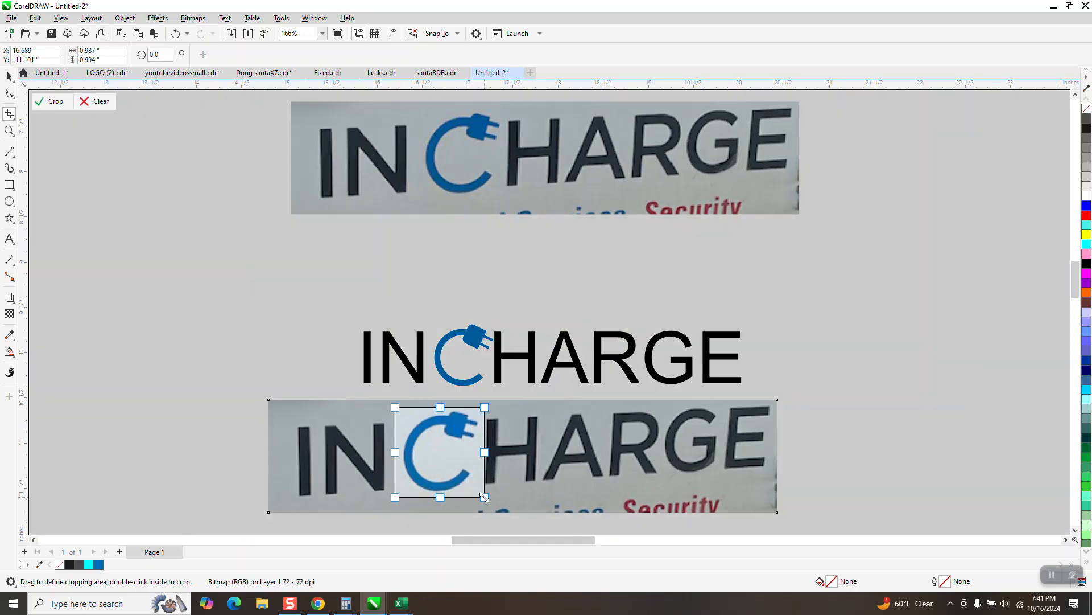
{"action": "left_click", "coordinate": [53, 102]}
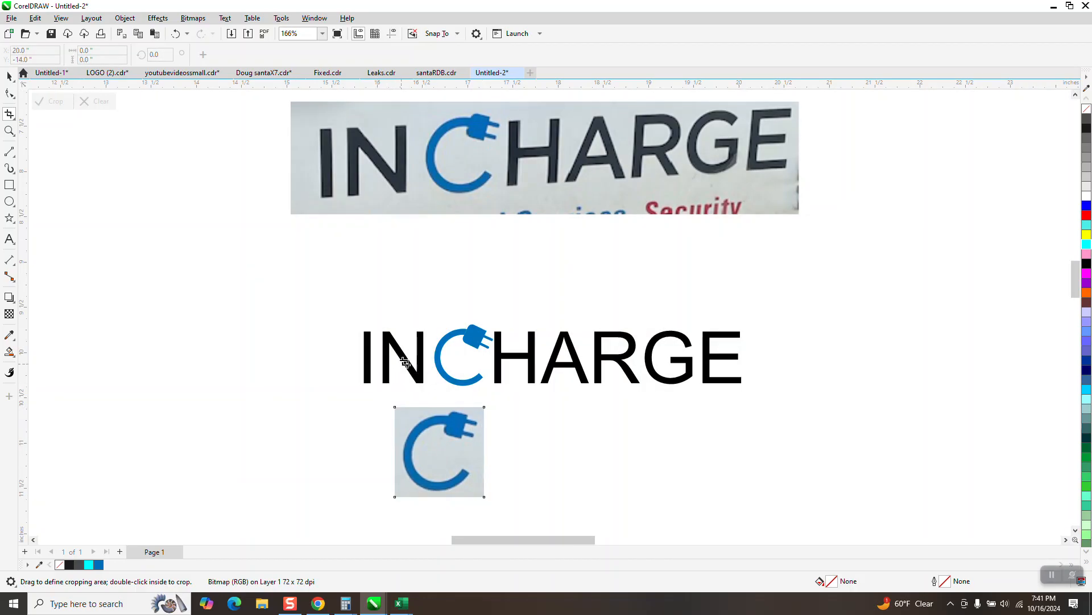
- Preview an Outline trace of the cropped C photo with the Clipart image type, without applying it
{"action": "left_click", "coordinate": [194, 18]}
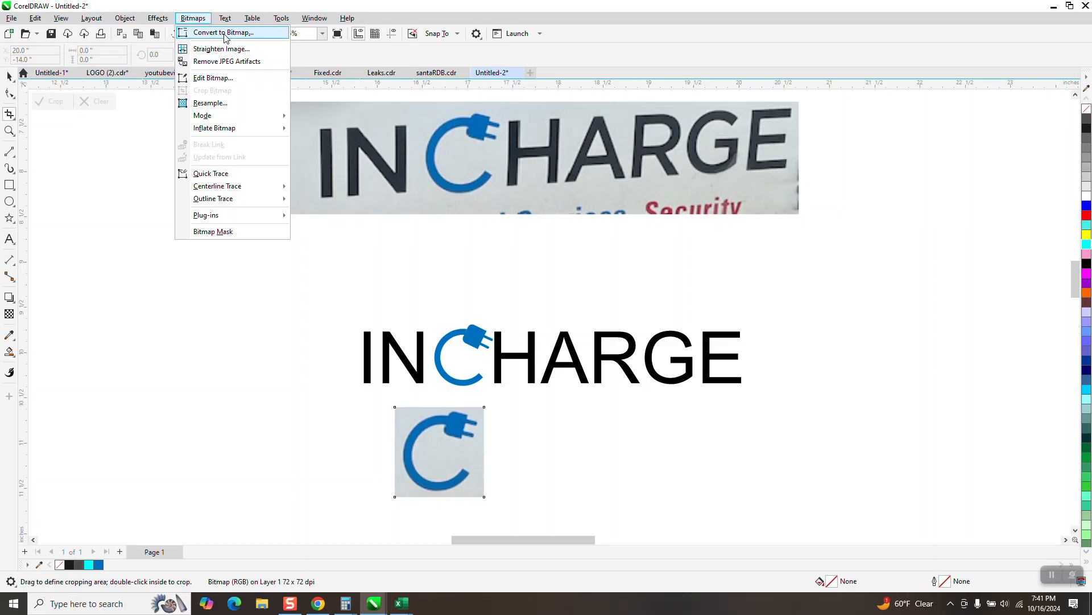
{"action": "mouse_move", "coordinate": [229, 200]}
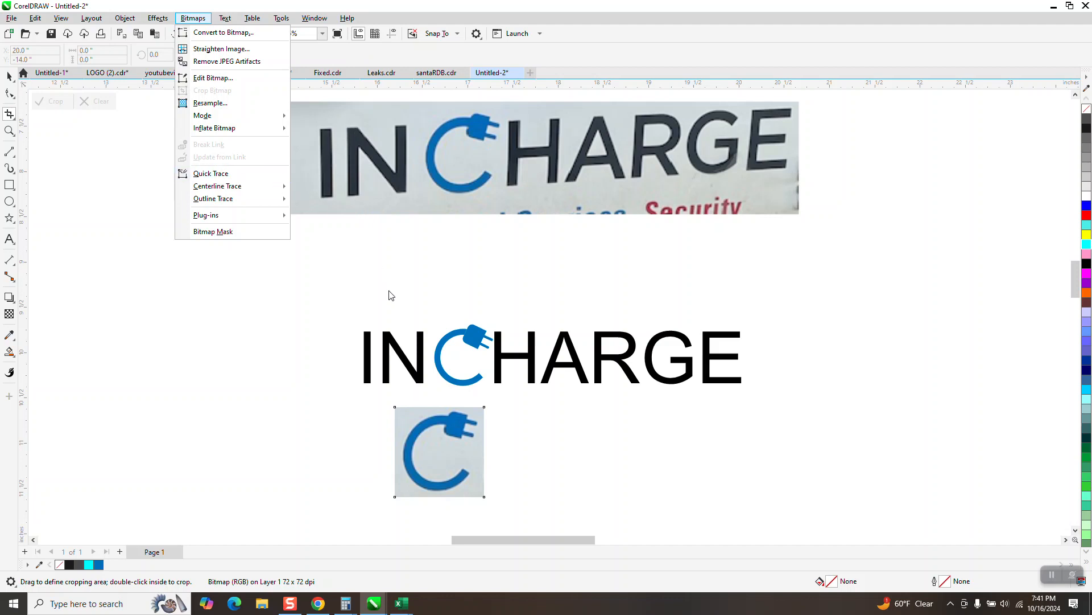
{"action": "left_click", "coordinate": [456, 461]}
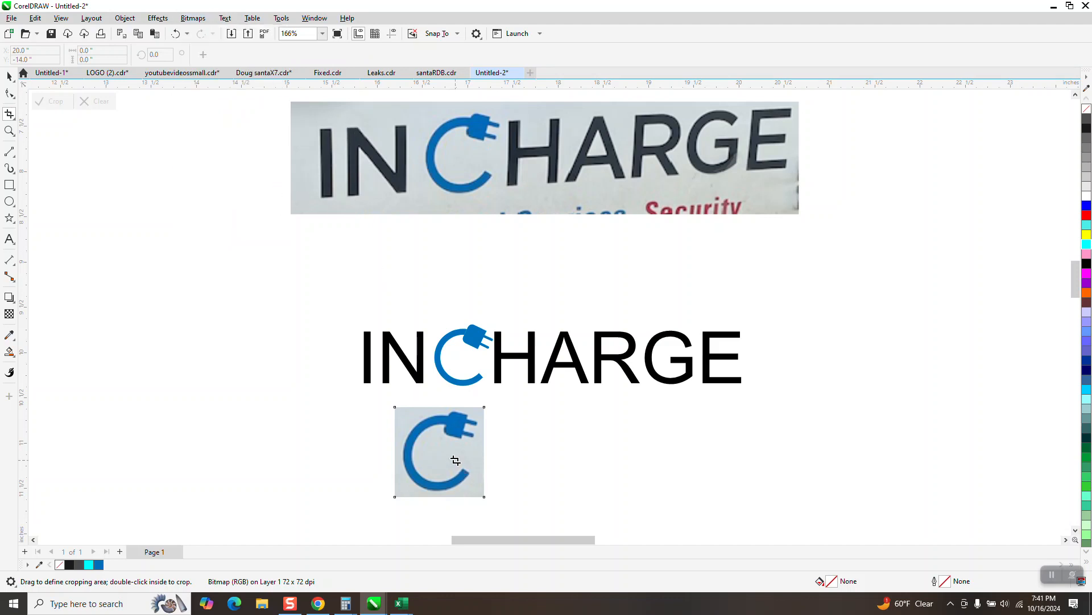
{"action": "left_click", "coordinate": [9, 76]}
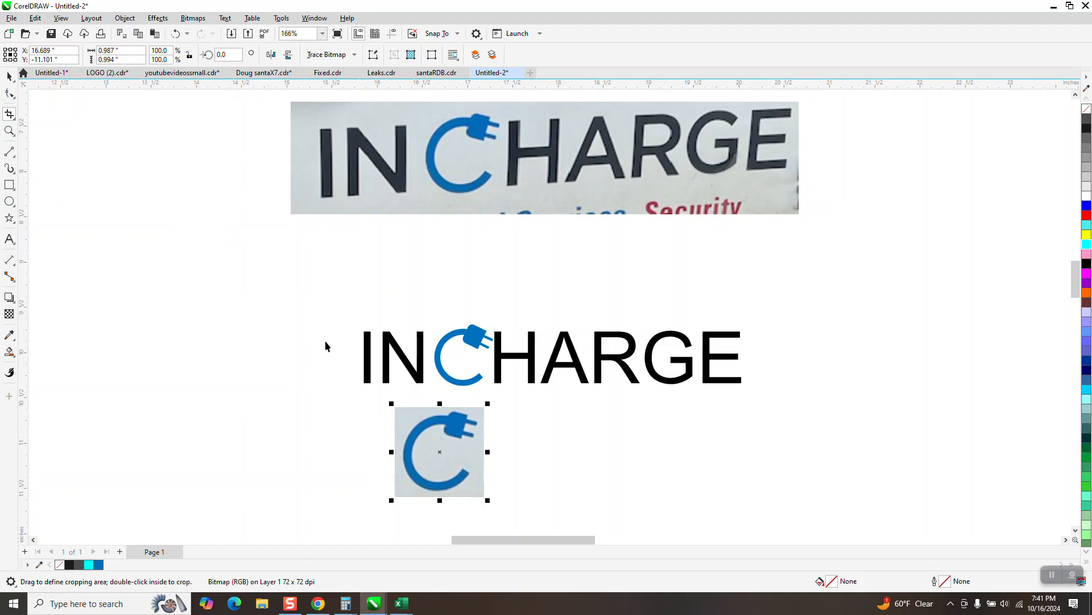
{"action": "left_click", "coordinate": [353, 55]}
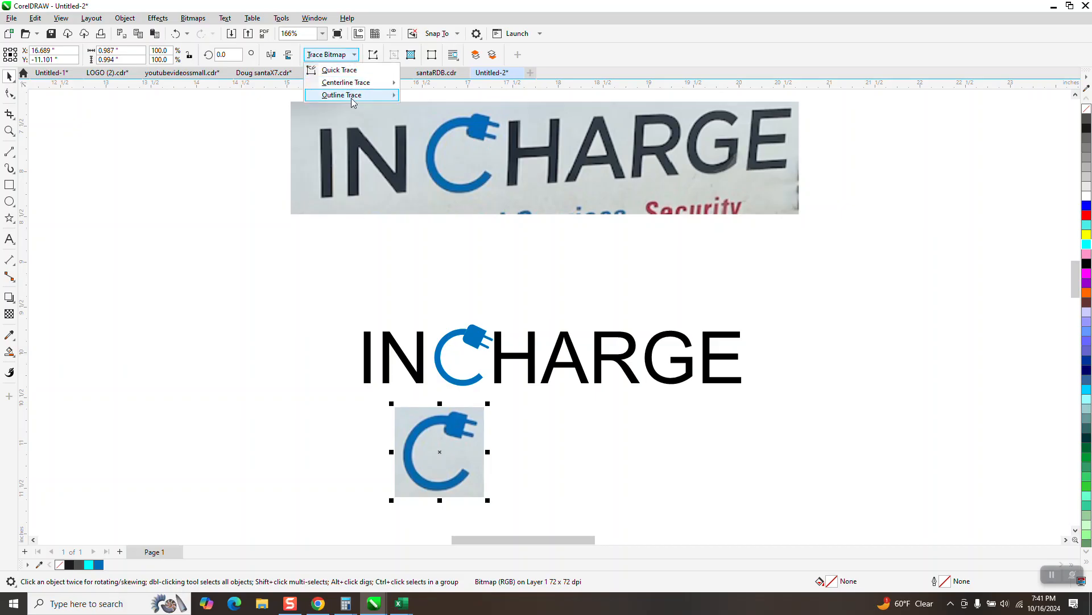
{"action": "mouse_move", "coordinate": [354, 96]}
{"action": "left_click", "coordinate": [433, 135]}
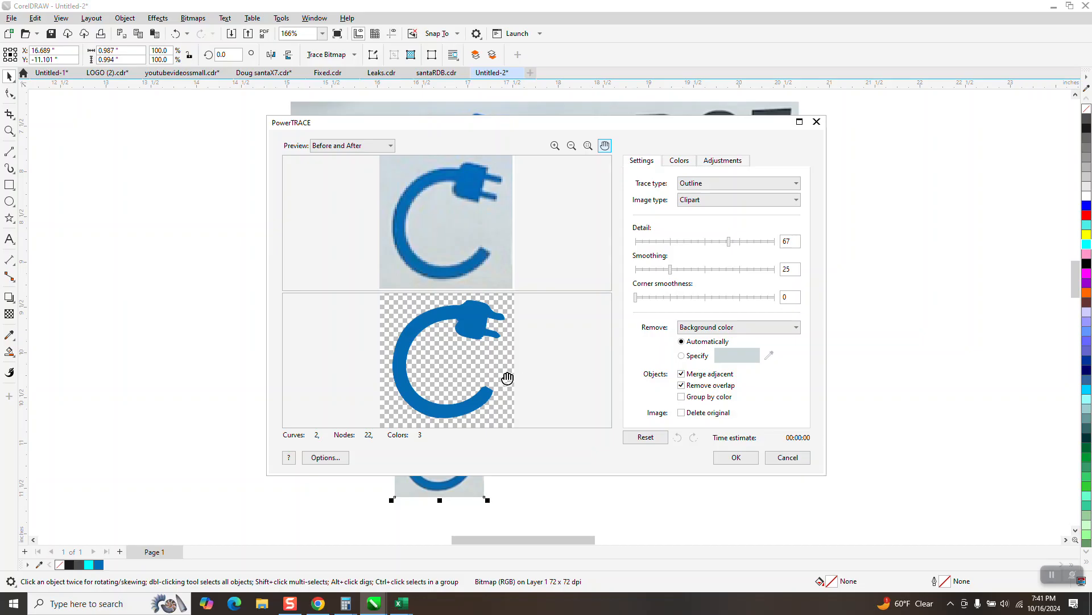
{"action": "left_click", "coordinate": [781, 459]}
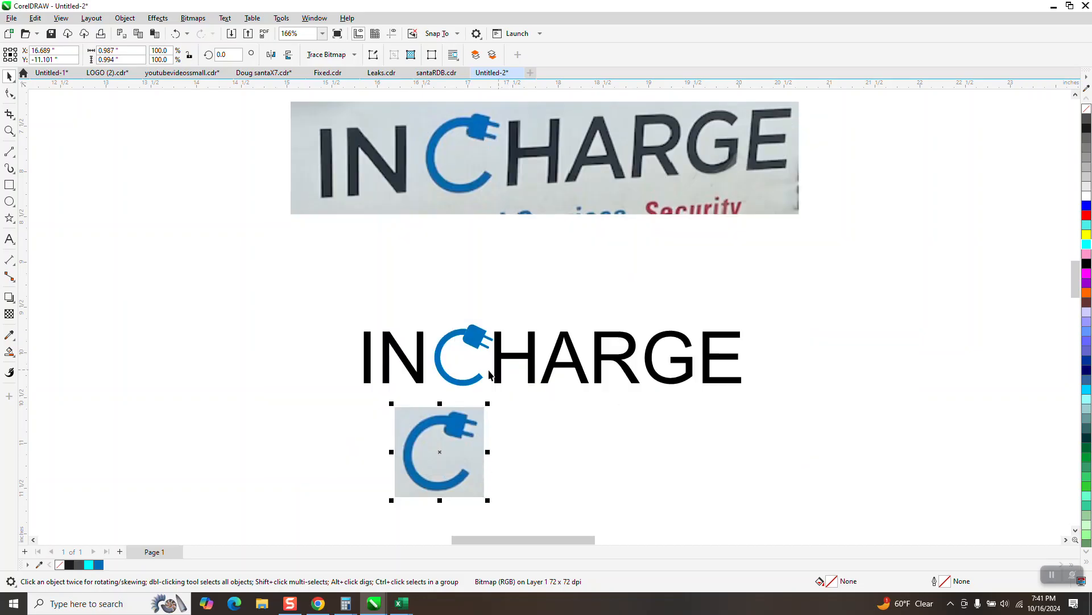
- Add the Arial text INCHARGE between the photo and the vector logo and enlarge it to about 57 pt
{"action": "scroll", "coordinate": [490, 373], "scroll_direction": "down", "scroll_amount": 1}
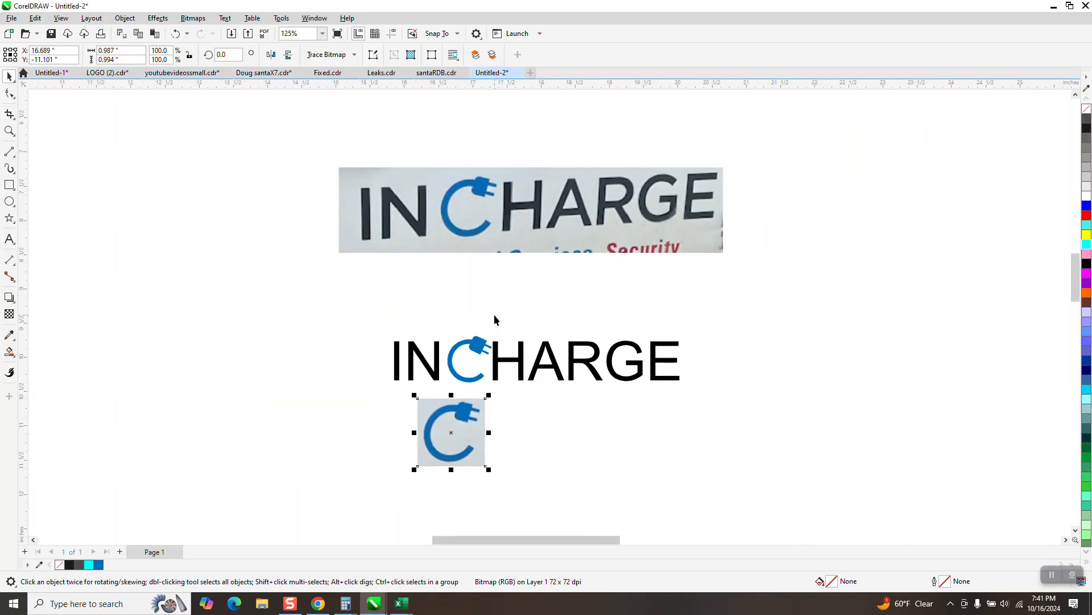
{"action": "left_click", "coordinate": [9, 239]}
{"action": "left_click", "coordinate": [411, 296]}
{"action": "type", "text": "INCHARGE"}
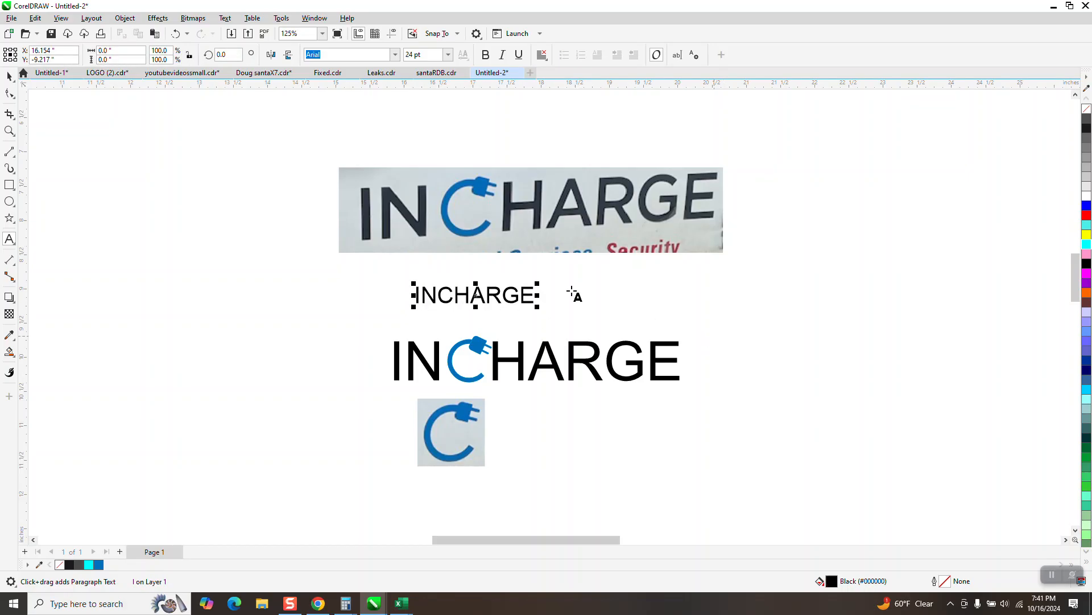
{"action": "left_click_drag", "start_coordinate": [539, 309], "coordinate": [739, 330]}
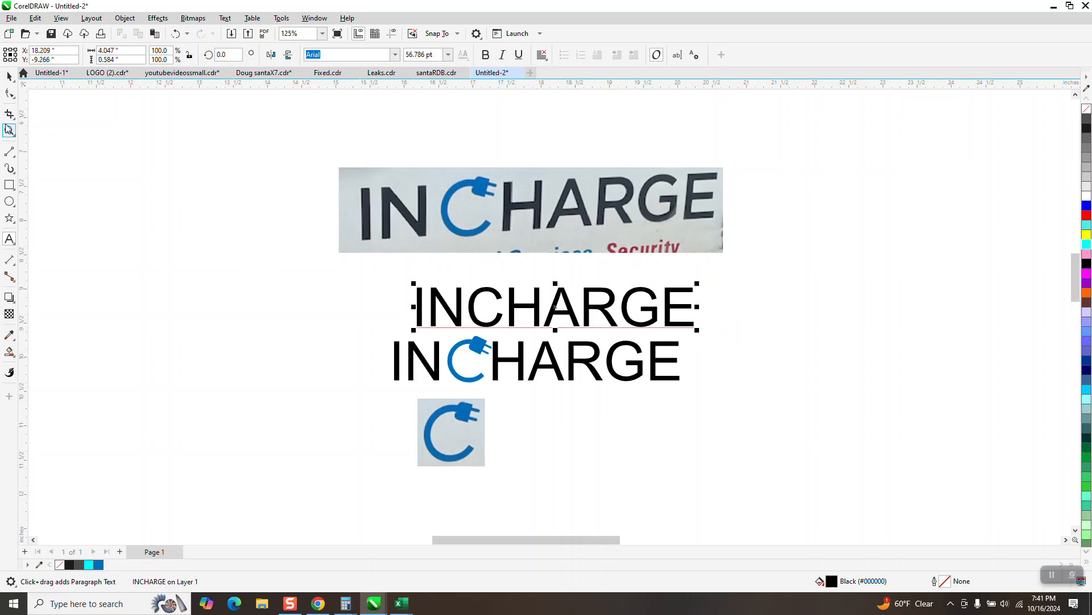
- Move the new INCHARGE text to just above the vector logo and break it apart into individual letters
{"action": "left_click", "coordinate": [9, 76]}
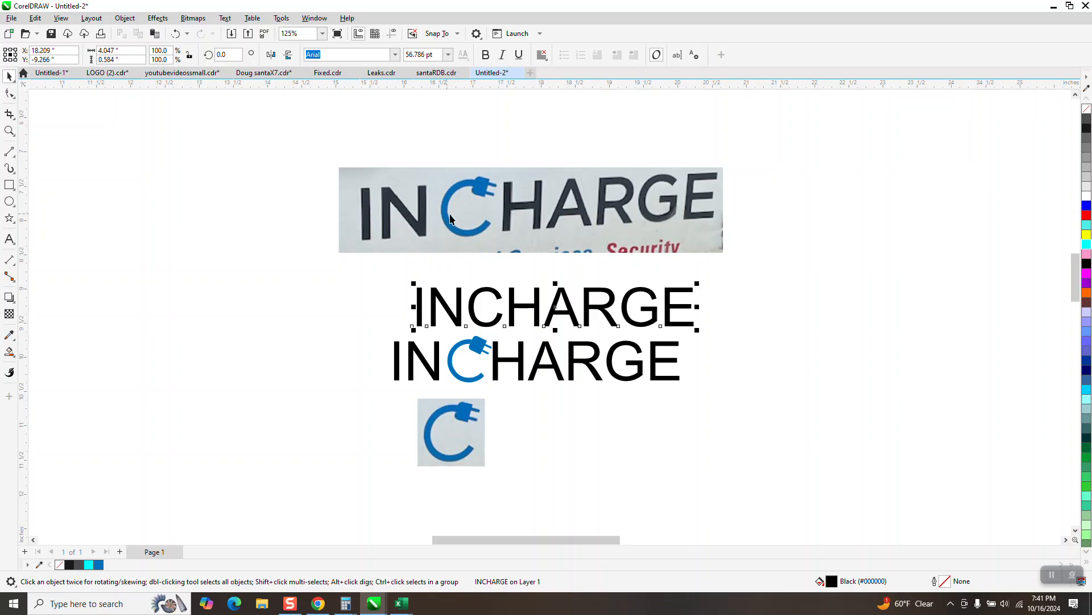
{"action": "left_click_drag", "start_coordinate": [569, 312], "coordinate": [544, 300]}
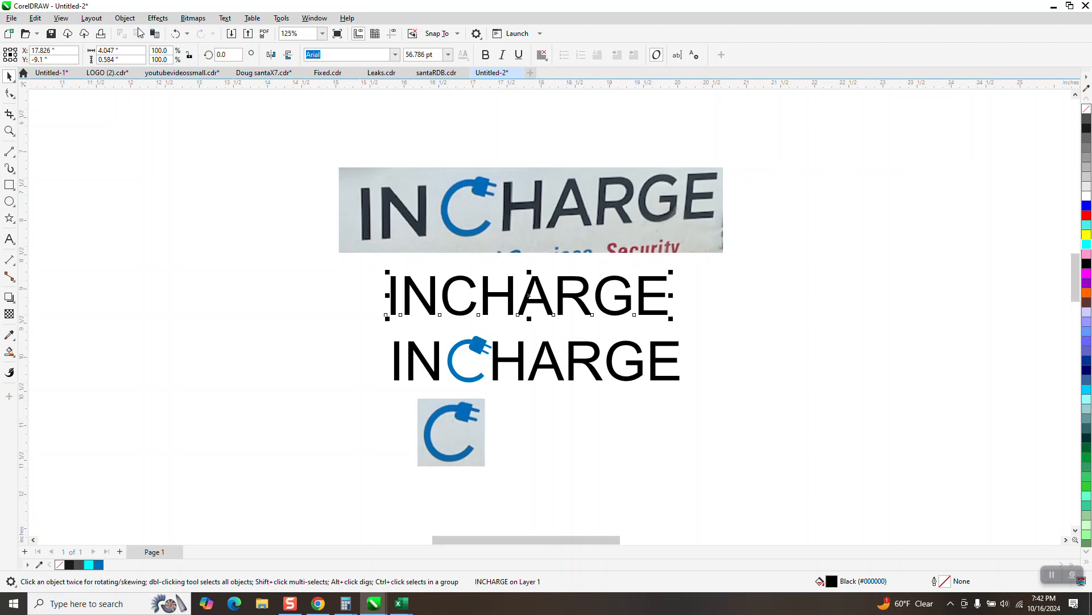
{"action": "left_click", "coordinate": [125, 18]}
{"action": "left_click", "coordinate": [185, 284]}
- Place a vertical guideline through the centre of the new text's C and turn on guideline display
{"action": "left_click", "coordinate": [472, 284]}
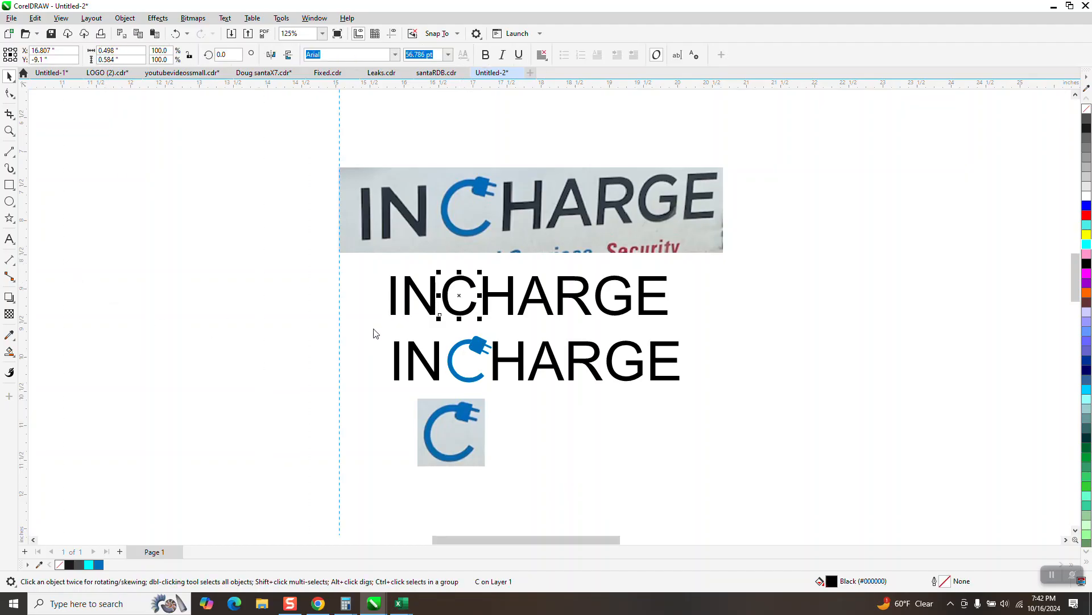
{"action": "left_click_drag", "start_coordinate": [443, 306], "coordinate": [469, 107]}
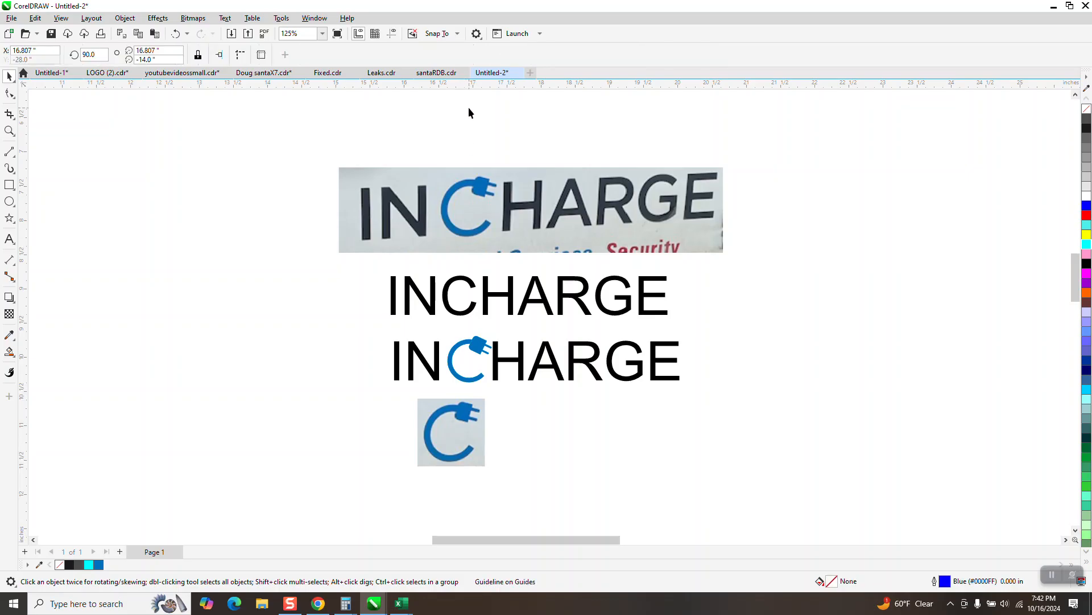
{"action": "left_click", "coordinate": [393, 34]}
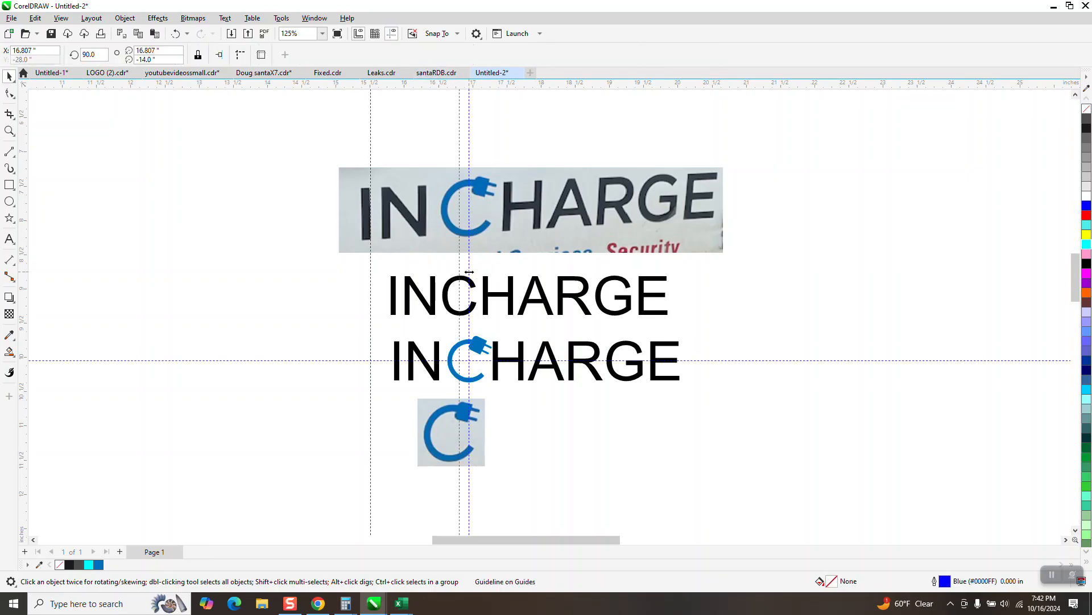
- Delete the stray vertical and horizontal guidelines, keeping only the vertical one through the centre of the C
{"action": "key", "text": "Delete"}
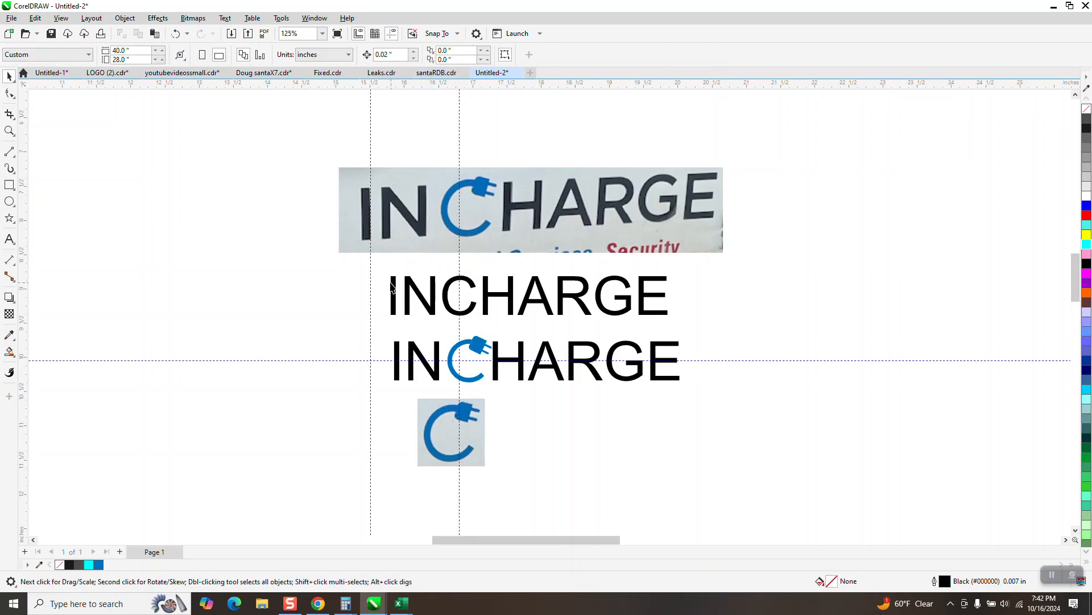
{"action": "left_click", "coordinate": [370, 273]}
{"action": "key", "text": "Delete"}
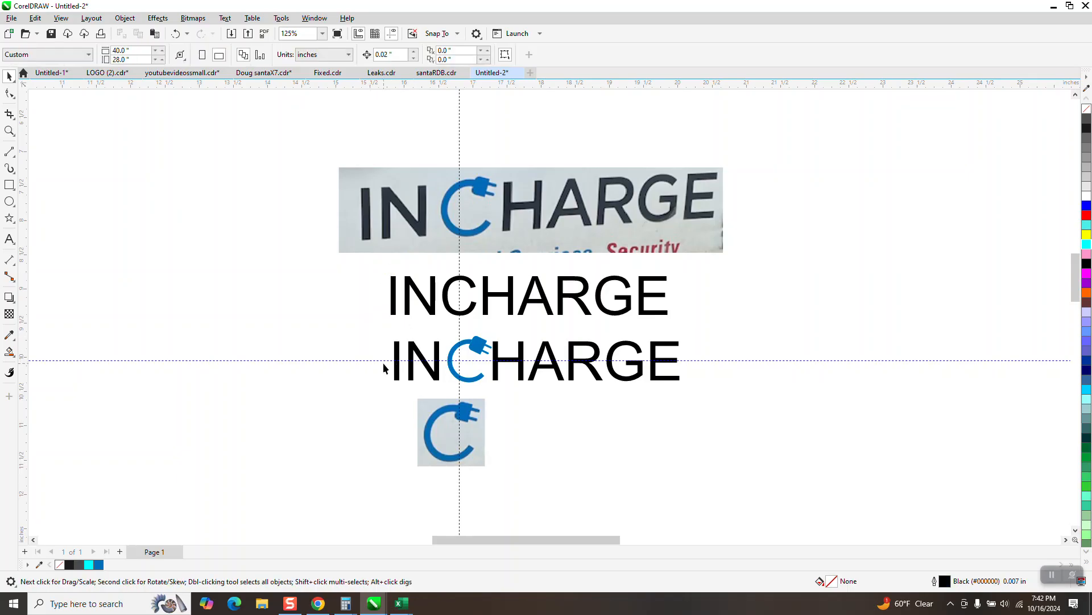
{"action": "left_click", "coordinate": [384, 360]}
{"action": "key", "text": "Delete"}
- Place a horizontal guideline through the centre of the new text's C
{"action": "left_click", "coordinate": [470, 295]}
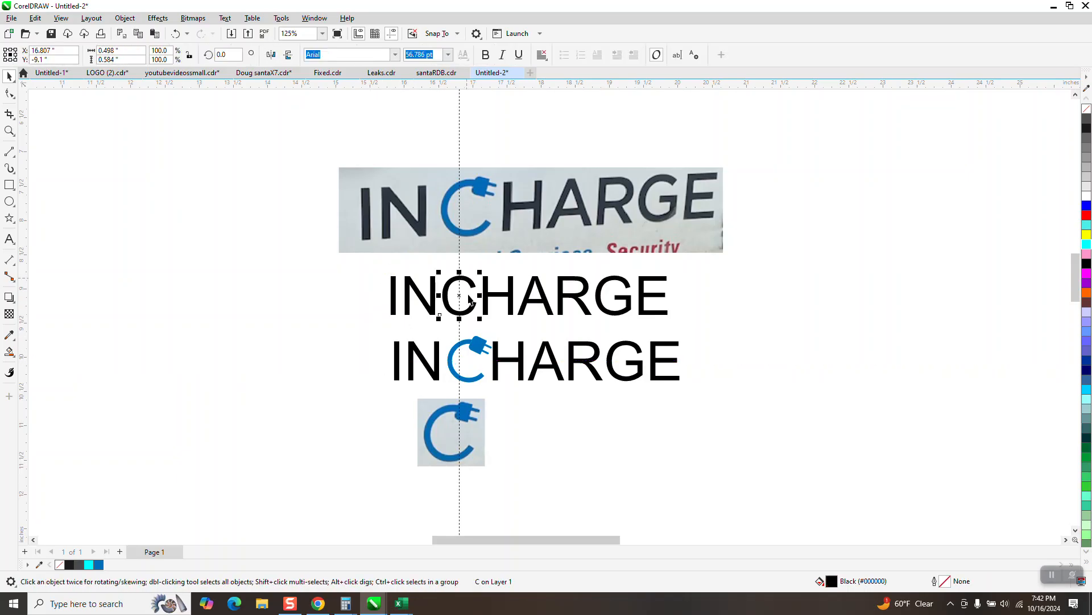
{"action": "left_click_drag", "start_coordinate": [253, 94], "coordinate": [402, 287]}
{"action": "left_click_drag", "start_coordinate": [459, 176], "coordinate": [457, 295]}
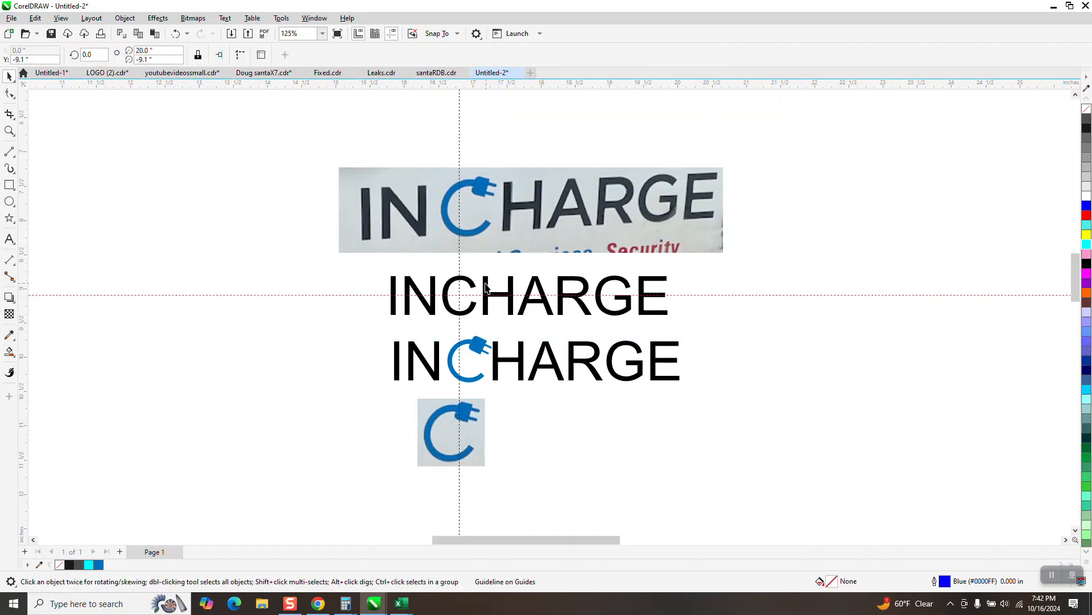
- Replace the new text's C with a circle about 0.58 inches across, centred on the guideline intersection
{"action": "left_click", "coordinate": [471, 278]}
{"action": "key", "text": "Delete"}
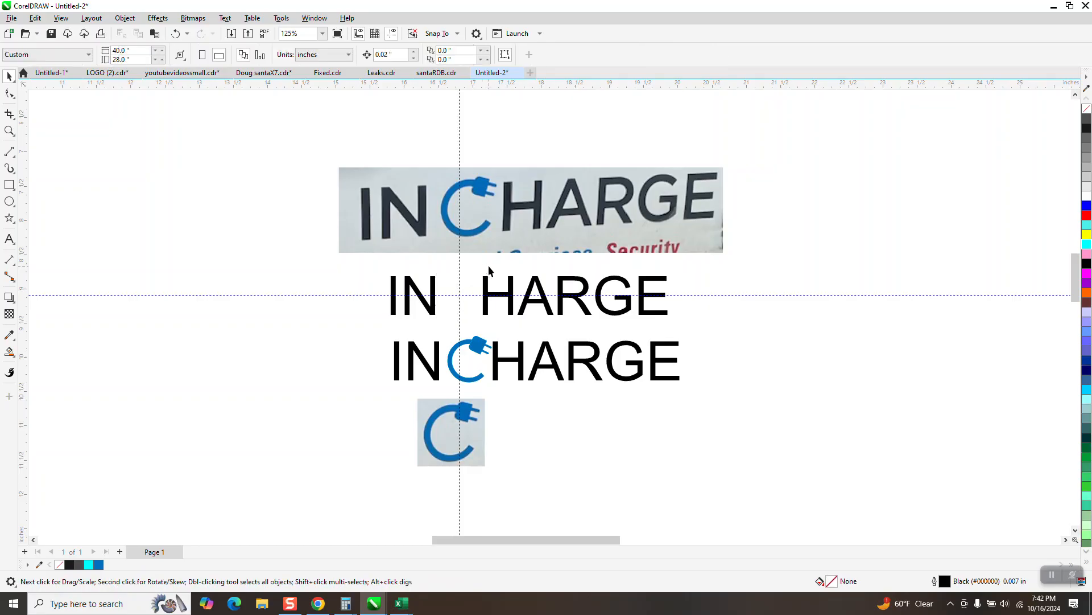
{"action": "left_click", "coordinate": [10, 201]}
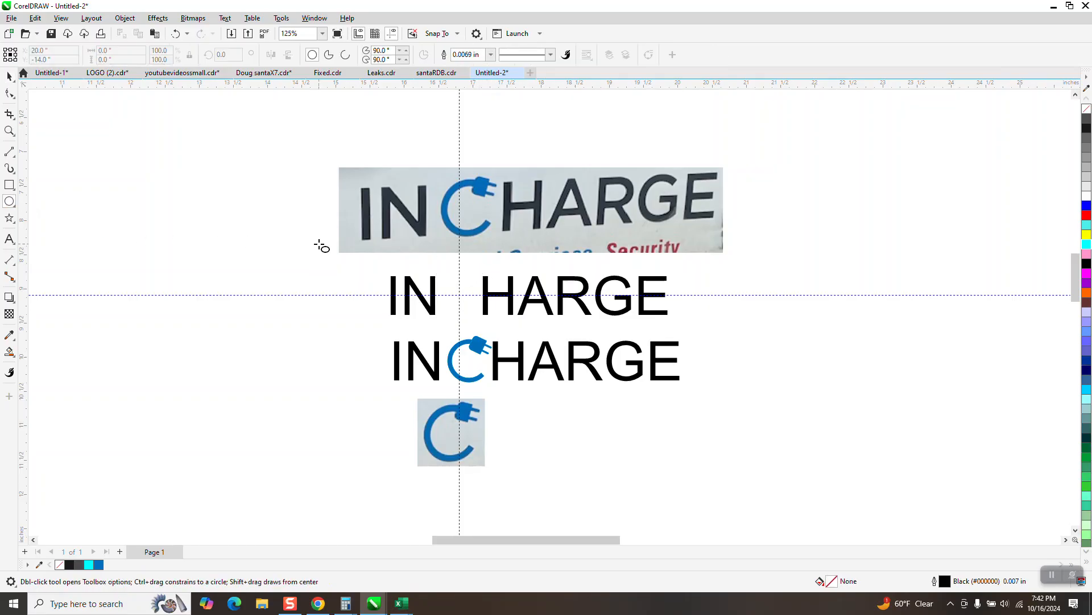
{"action": "left_click_drag", "start_coordinate": [353, 261], "coordinate": [335, 302]}
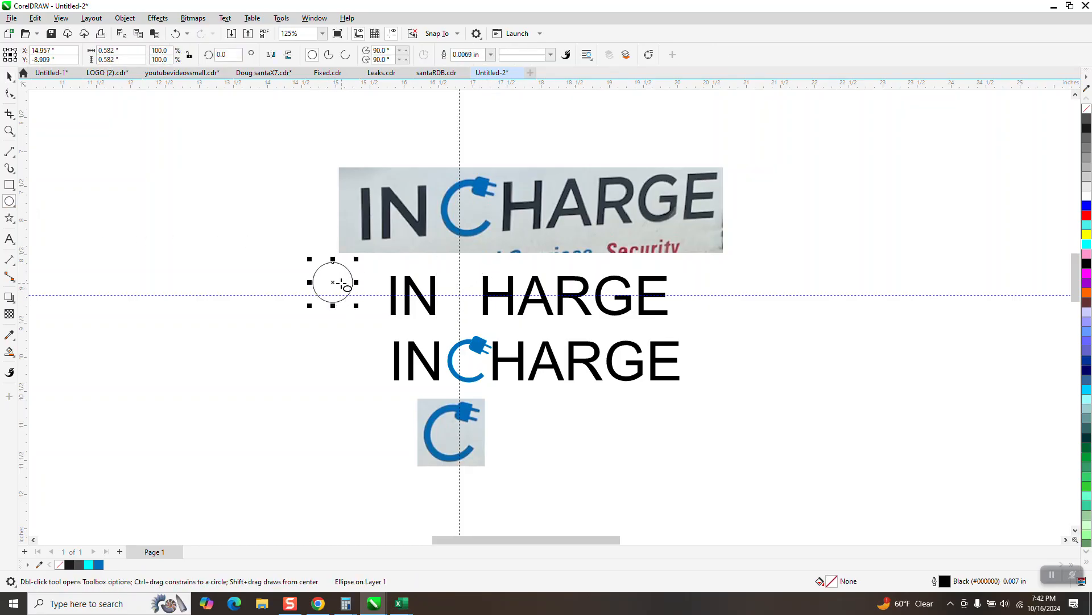
{"action": "key", "text": "space"}
{"action": "left_click_drag", "start_coordinate": [332, 282], "coordinate": [461, 300]}
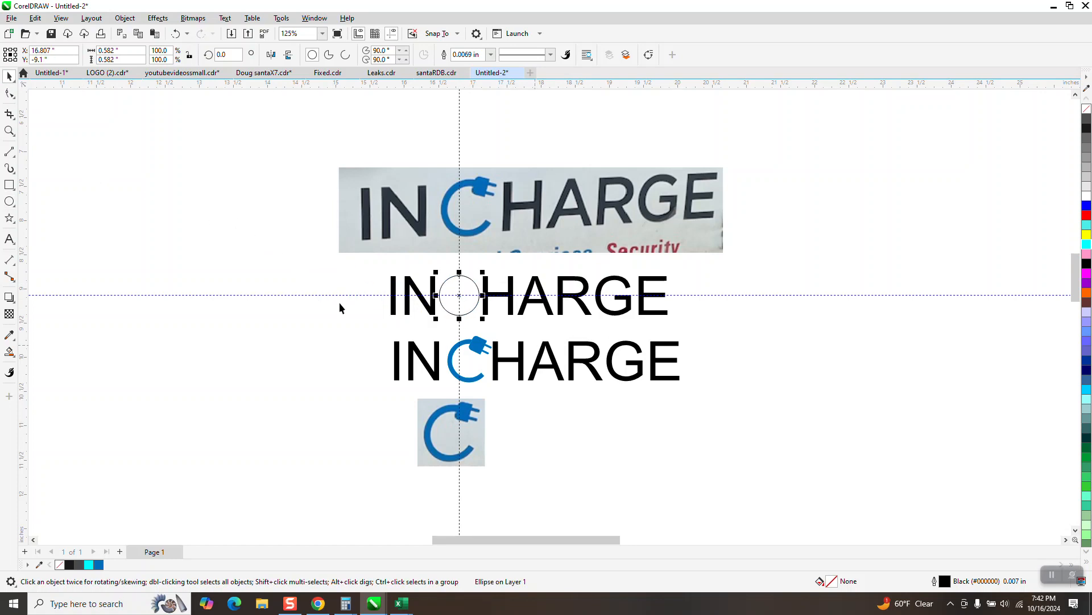
- Measure the width of the right stem of the new text's N with a horizontal dimension
{"action": "left_click", "coordinate": [10, 130]}
{"action": "left_click", "coordinate": [468, 305]}
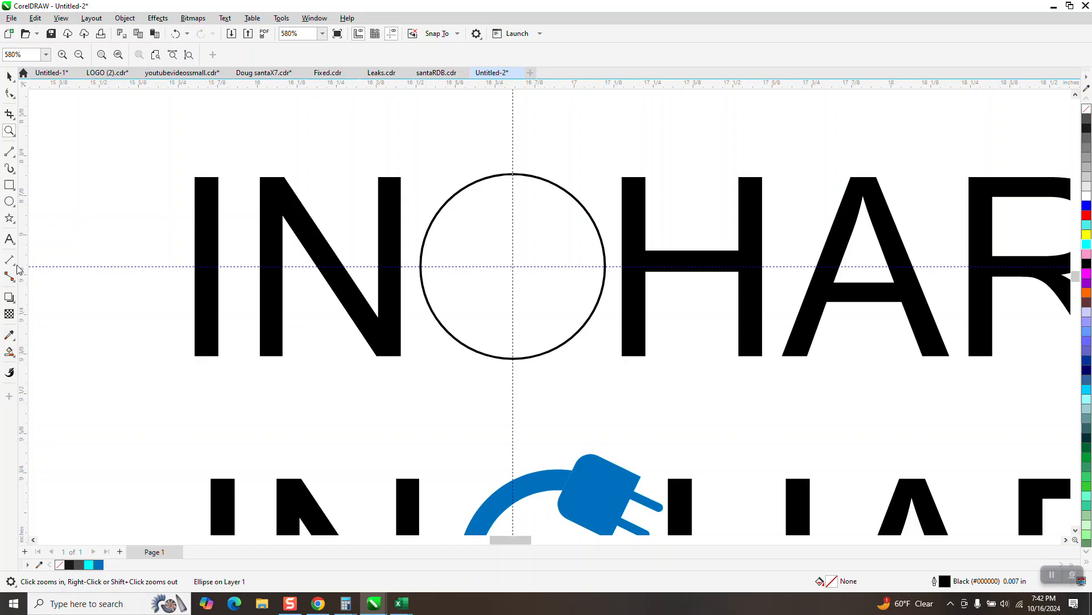
{"action": "left_click", "coordinate": [16, 266]}
{"action": "left_click", "coordinate": [62, 268]}
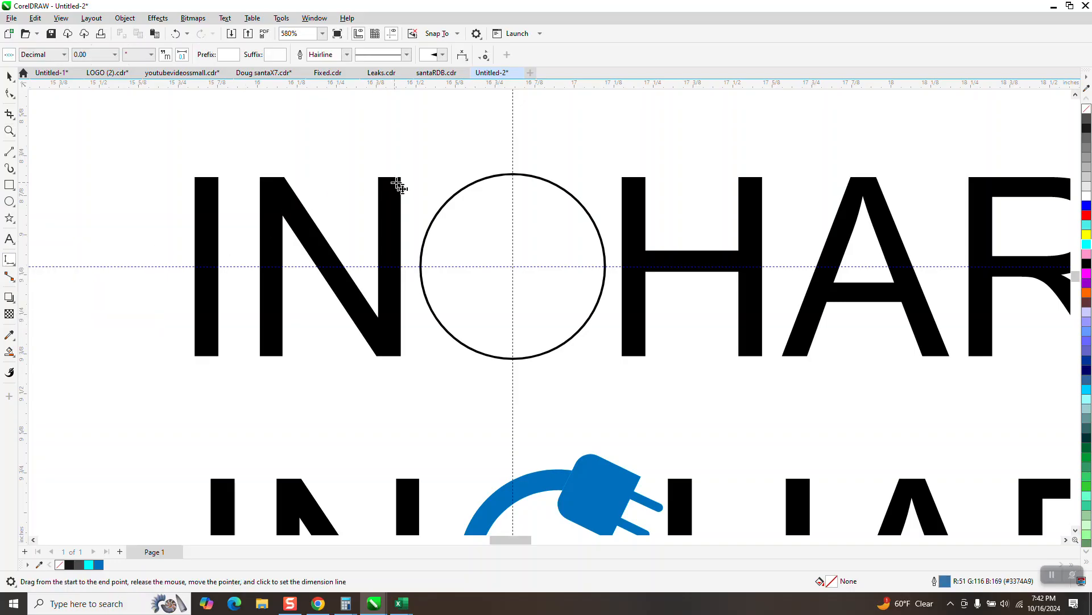
{"action": "left_click_drag", "start_coordinate": [400, 180], "coordinate": [380, 179]}
{"action": "left_click", "coordinate": [383, 170]}
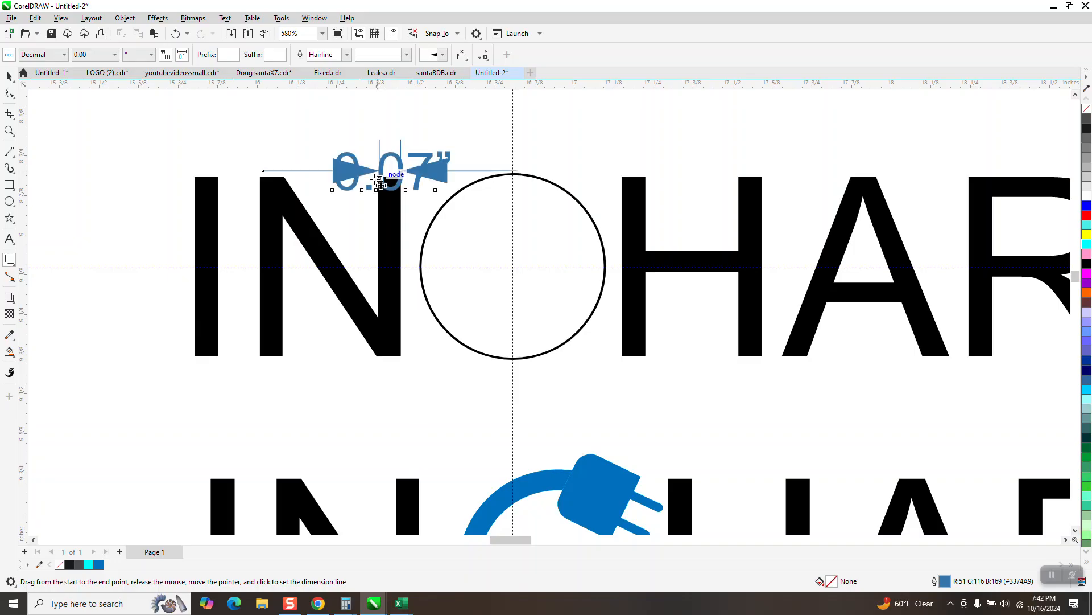
{"action": "key", "text": "space"}
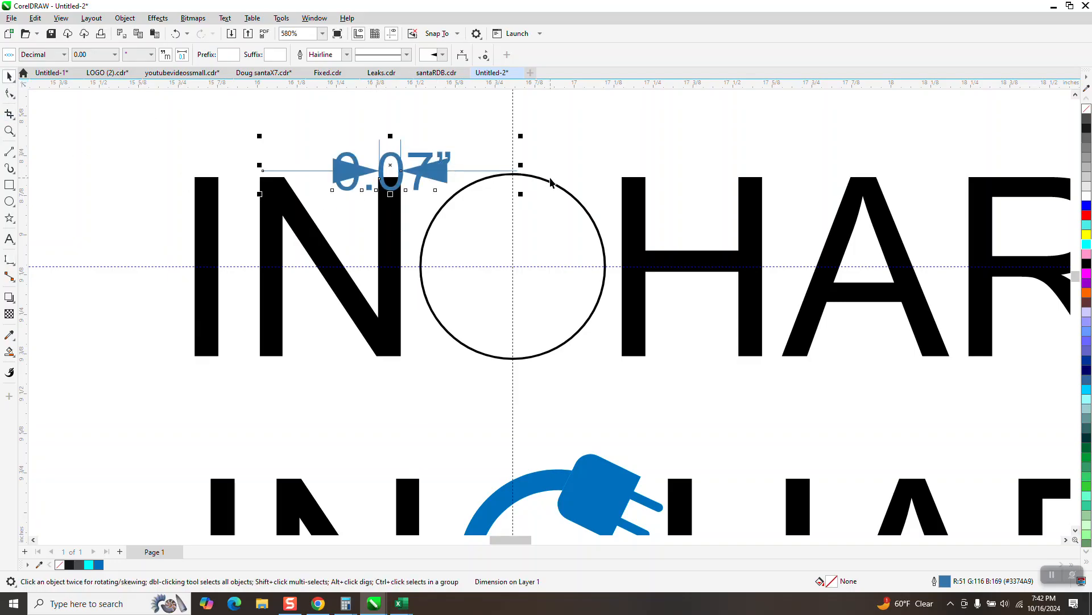
- Set the circle's outline width to 0.07 inches
{"action": "left_click", "coordinate": [549, 178]}
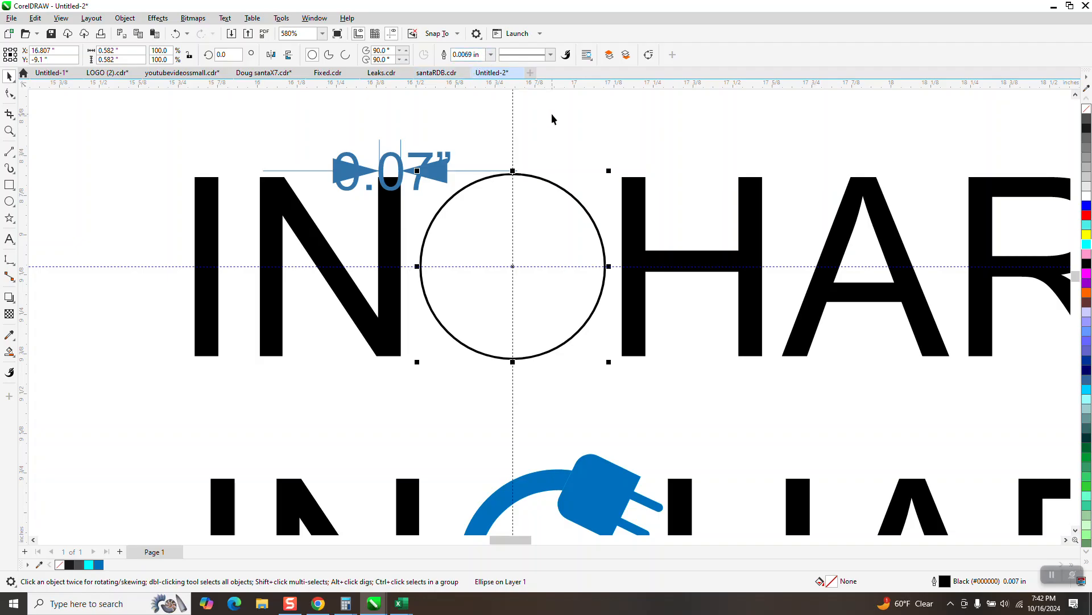
{"action": "key", "text": "F12"}
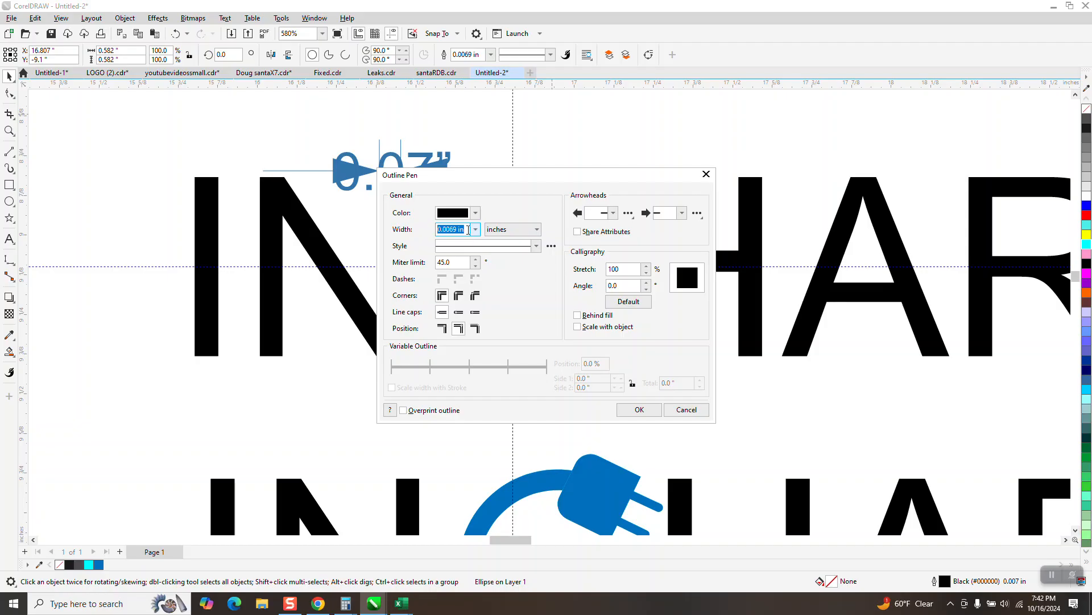
{"action": "type", "text": ".07"}
{"action": "left_click", "coordinate": [638, 410]}
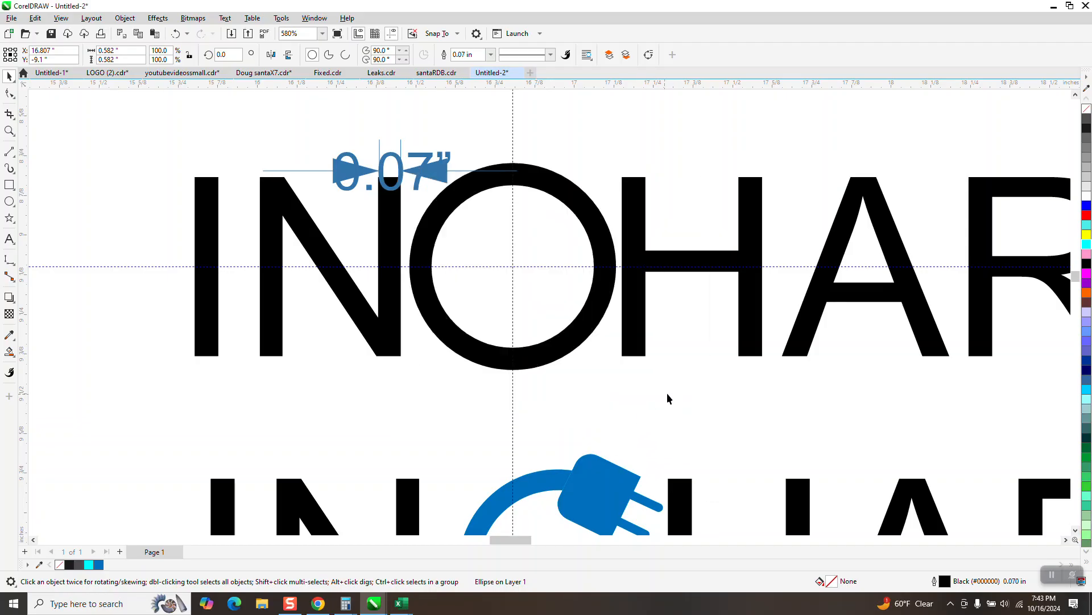
- Shrink the circle about its centre to about 0.56 inches across and convert its outline to an object
{"action": "left_click", "coordinate": [583, 197]}
{"action": "left_click_drag", "start_coordinate": [611, 171], "coordinate": [607, 173]}
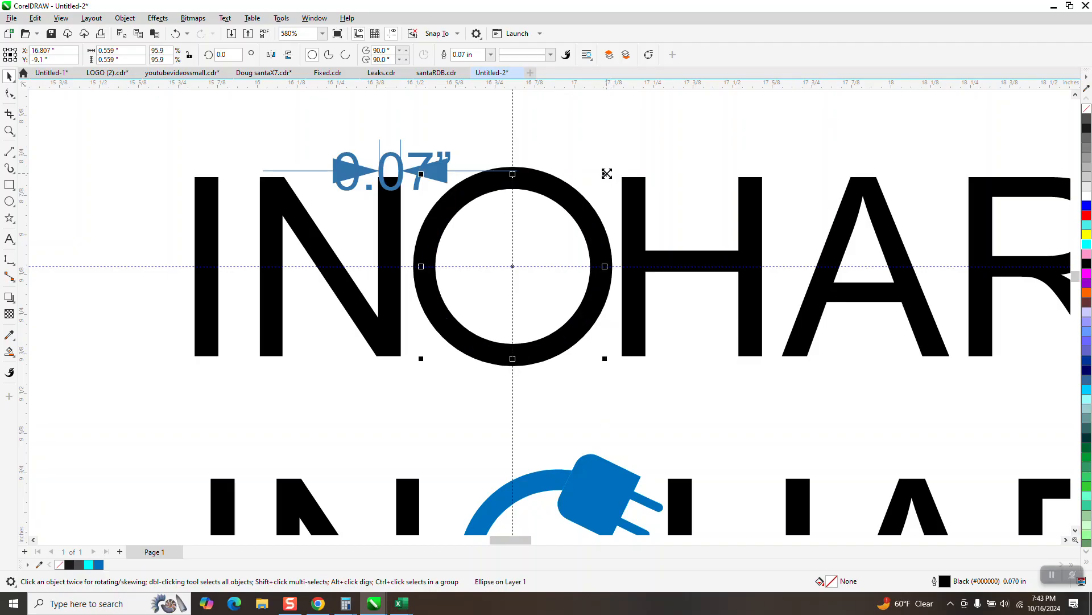
{"action": "left_click", "coordinate": [125, 19]}
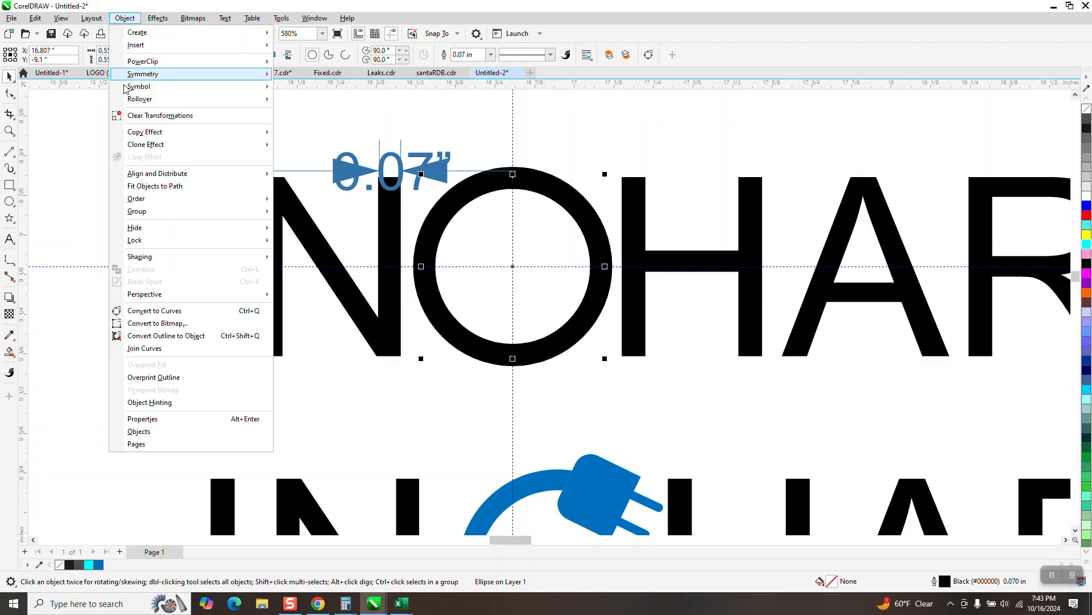
{"action": "left_click", "coordinate": [180, 338]}
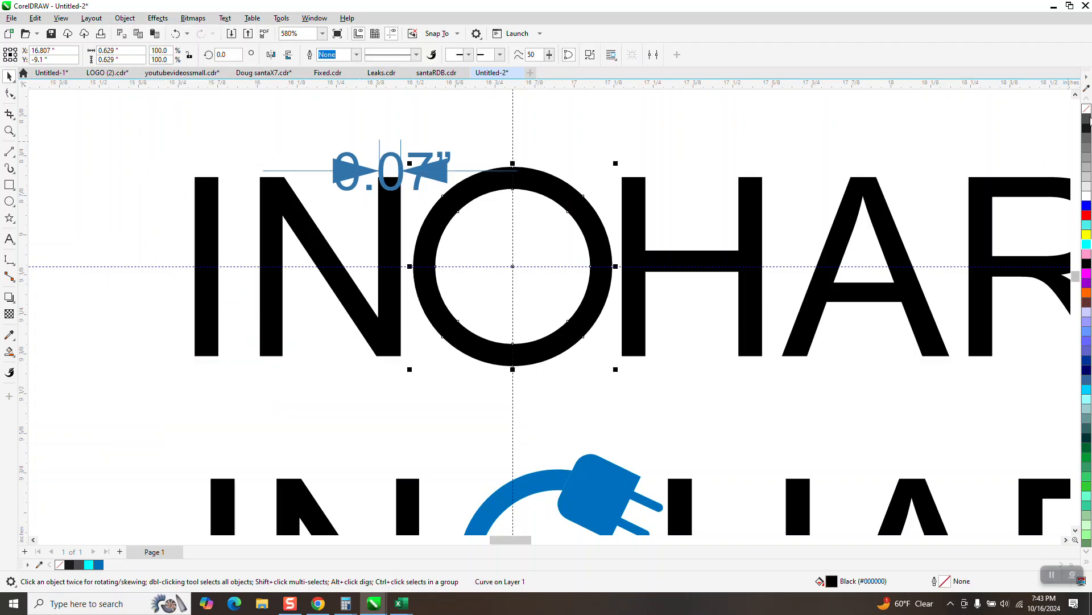
- Restyle the ring with no fill and a dark hairline outline, and delete the stem-width dimension
{"action": "left_click", "coordinate": [1088, 111]}
{"action": "right_click", "coordinate": [1087, 120]}
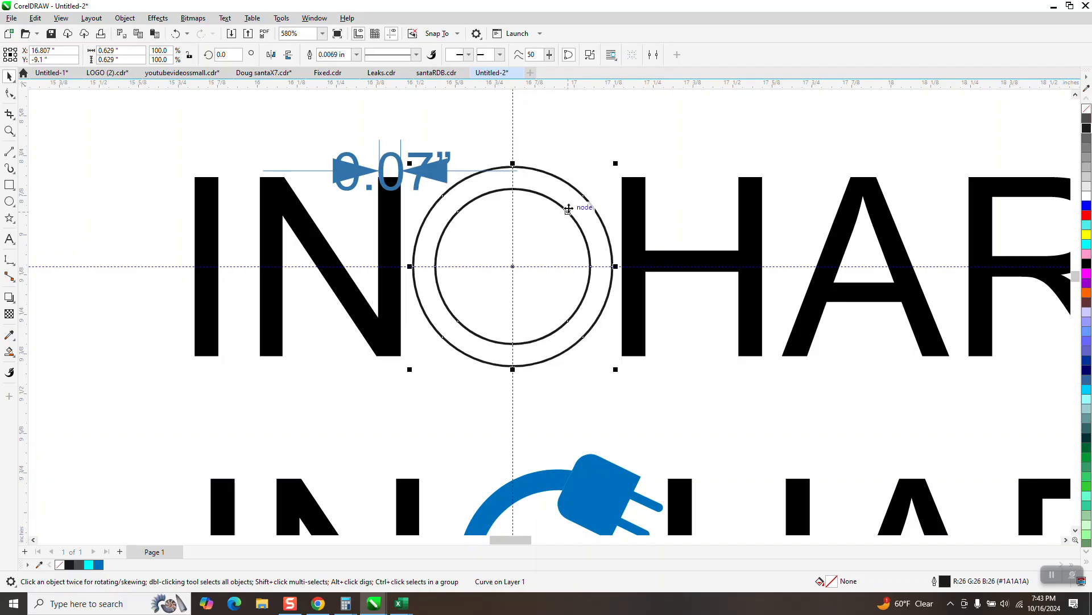
{"action": "left_click", "coordinate": [355, 56]}
{"action": "left_click", "coordinate": [330, 74]}
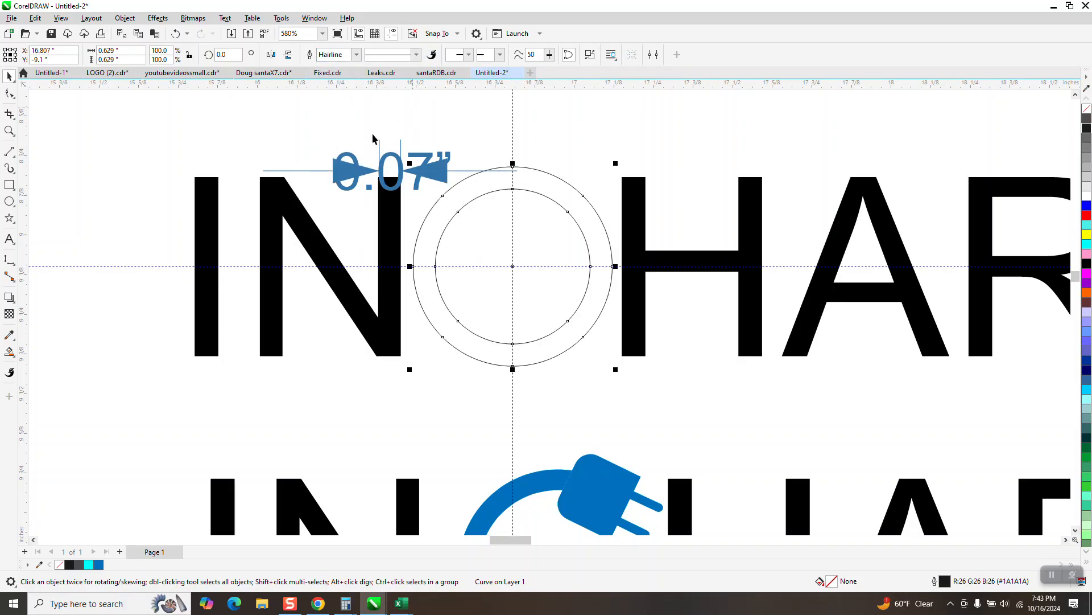
{"action": "left_click", "coordinate": [423, 168]}
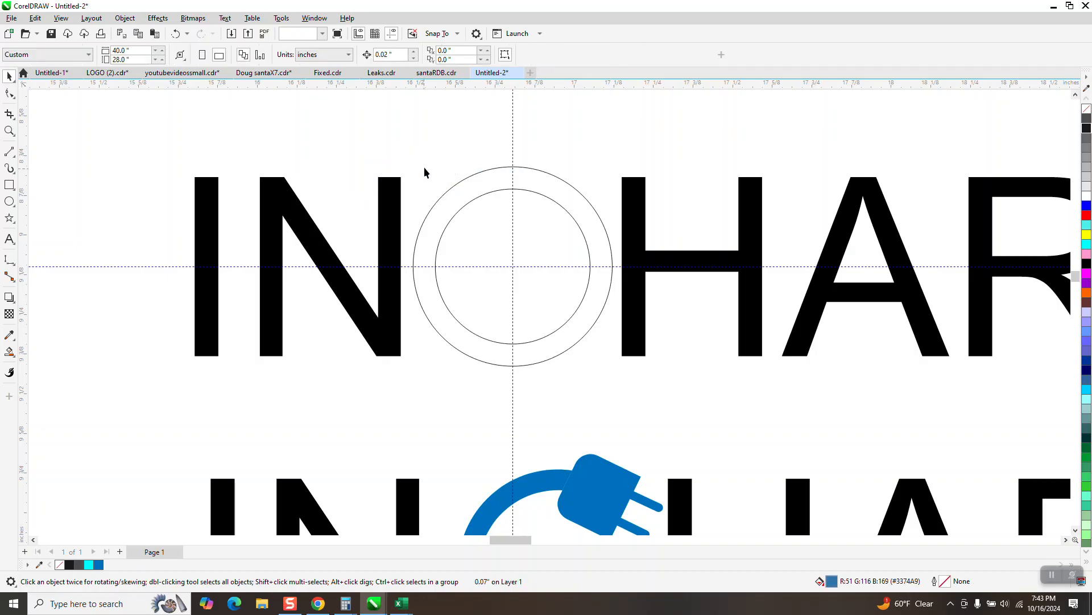
{"action": "scroll", "coordinate": [462, 178], "scroll_direction": "down", "scroll_amount": 3}
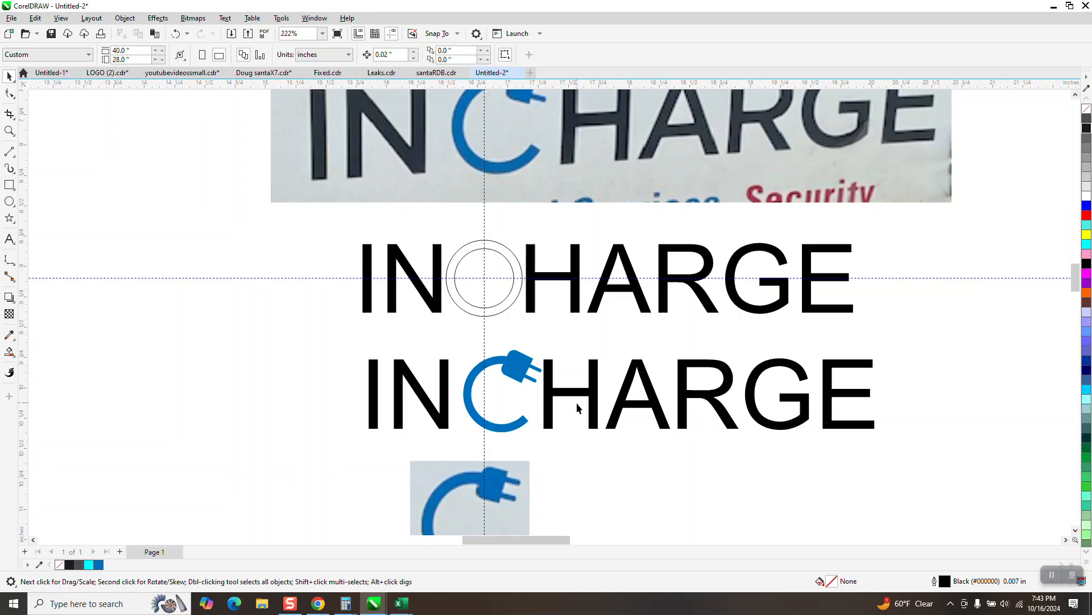
{"action": "left_click", "coordinate": [9, 151]}
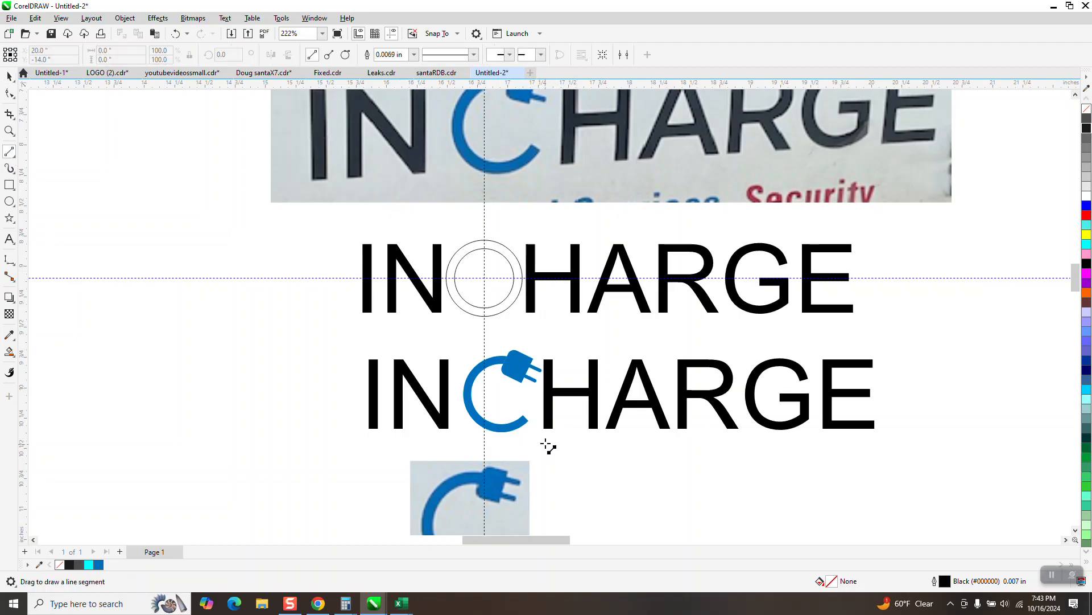
{"action": "left_click", "coordinate": [9, 76]}
{"action": "left_click", "coordinate": [522, 369]}
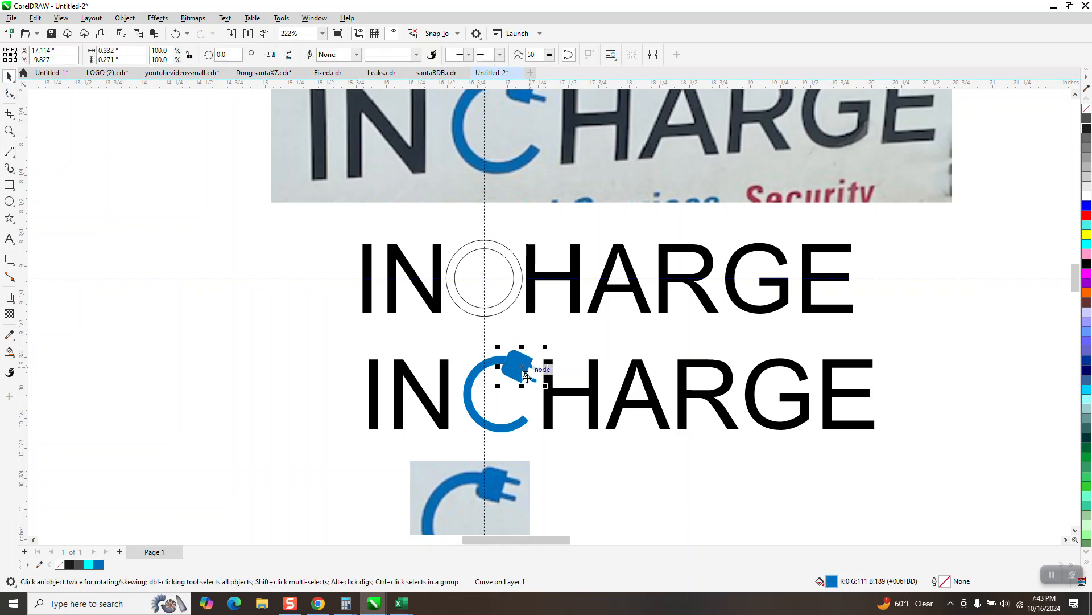
{"action": "scroll", "coordinate": [494, 461], "scroll_direction": "down", "scroll_amount": 1}
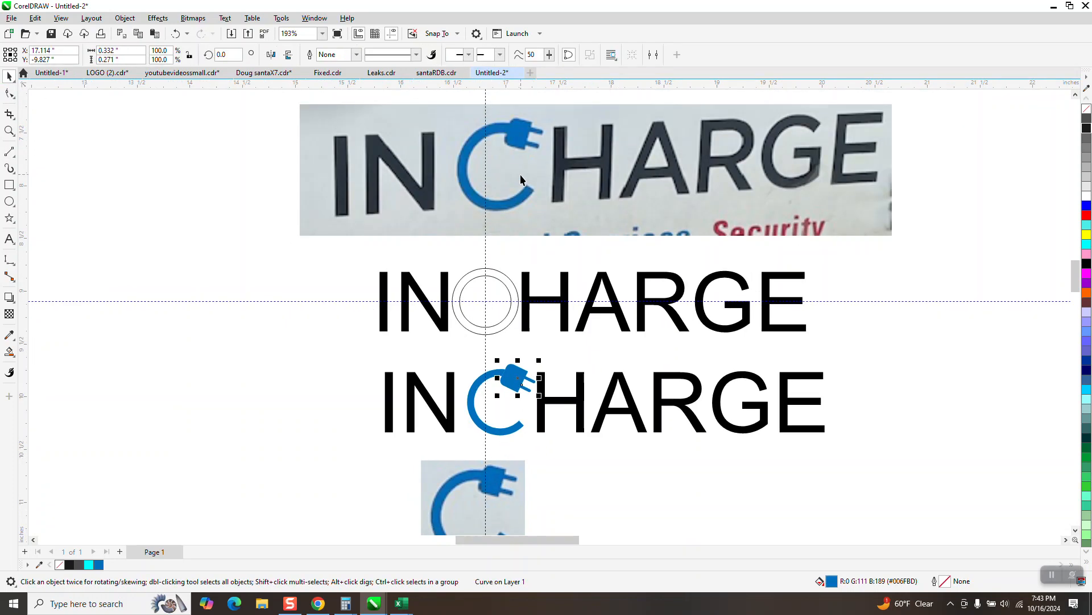
- Scale the sign photo to about 75% and move it behind the new text, with its blue C over the ring
{"action": "left_click", "coordinate": [551, 220]}
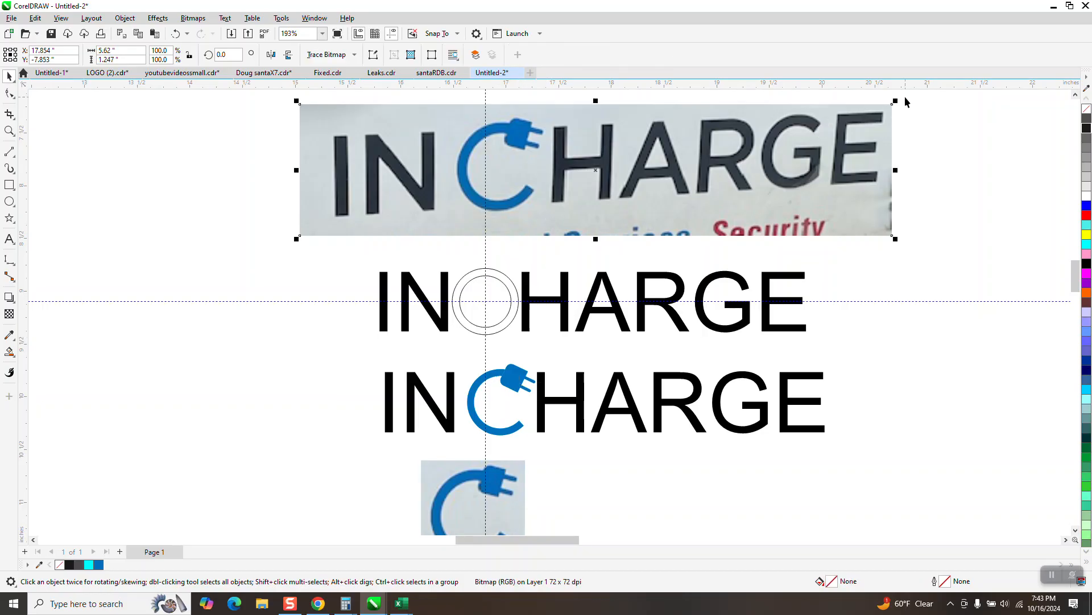
{"action": "left_click_drag", "start_coordinate": [897, 101], "coordinate": [747, 134]}
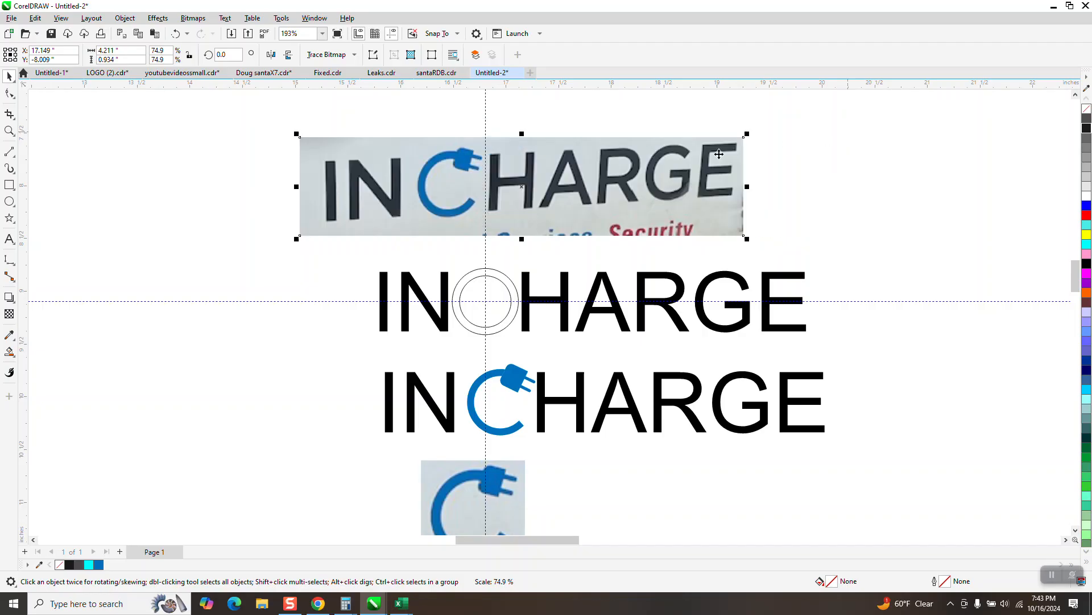
{"action": "left_click_drag", "start_coordinate": [595, 174], "coordinate": [634, 258]}
{"action": "left_click_drag", "start_coordinate": [632, 256], "coordinate": [630, 256]}
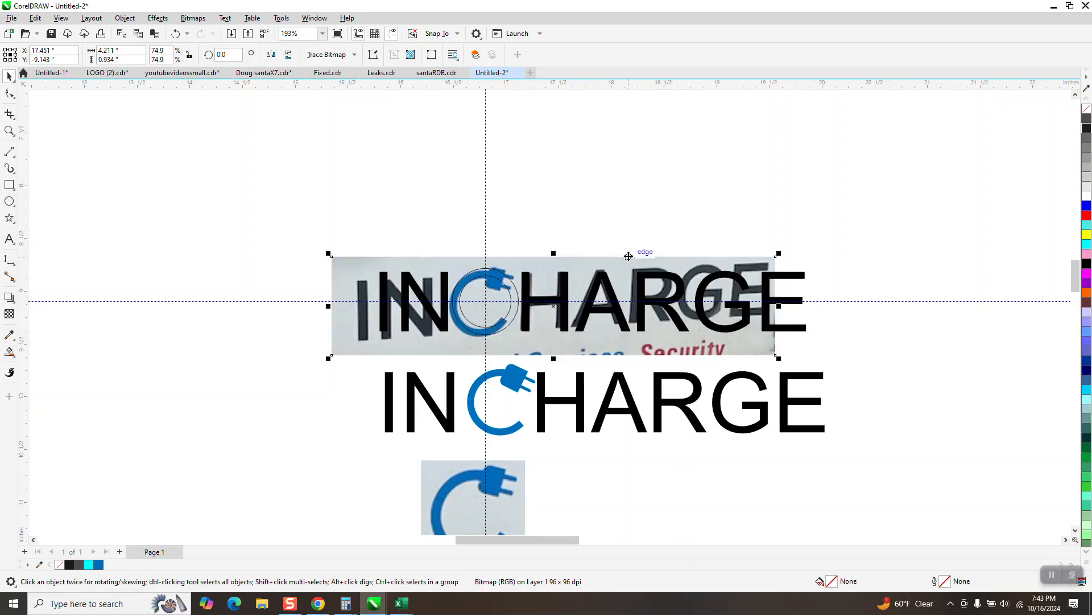
{"action": "left_click", "coordinate": [609, 230]}
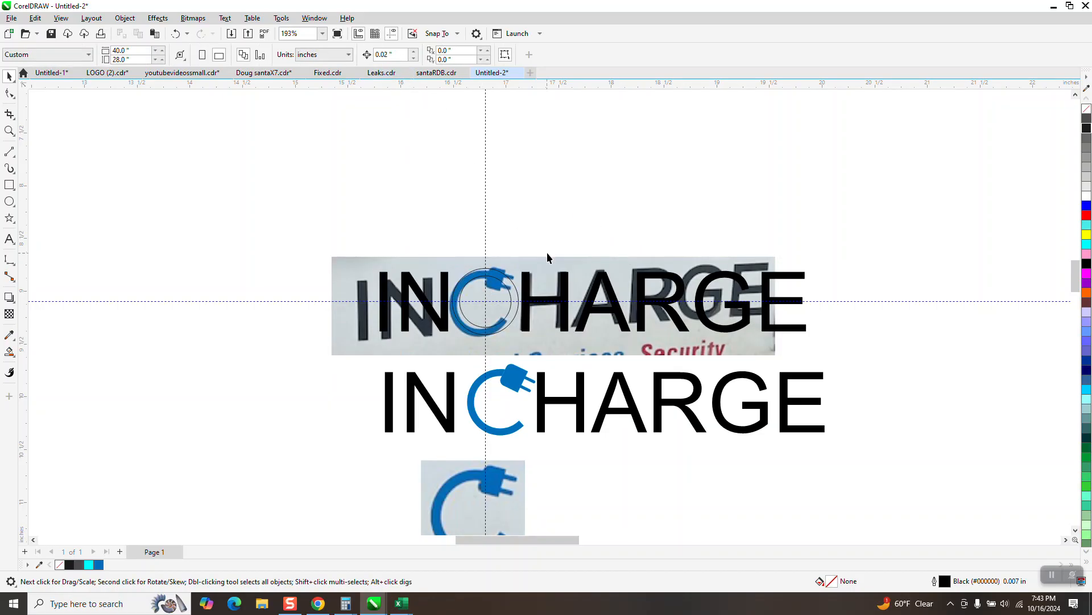
- Nudge the sign photo one step up and two steps right, and apply a uniform partial transparency to it
{"action": "left_click", "coordinate": [539, 290]}
{"action": "key", "text": "Up"}
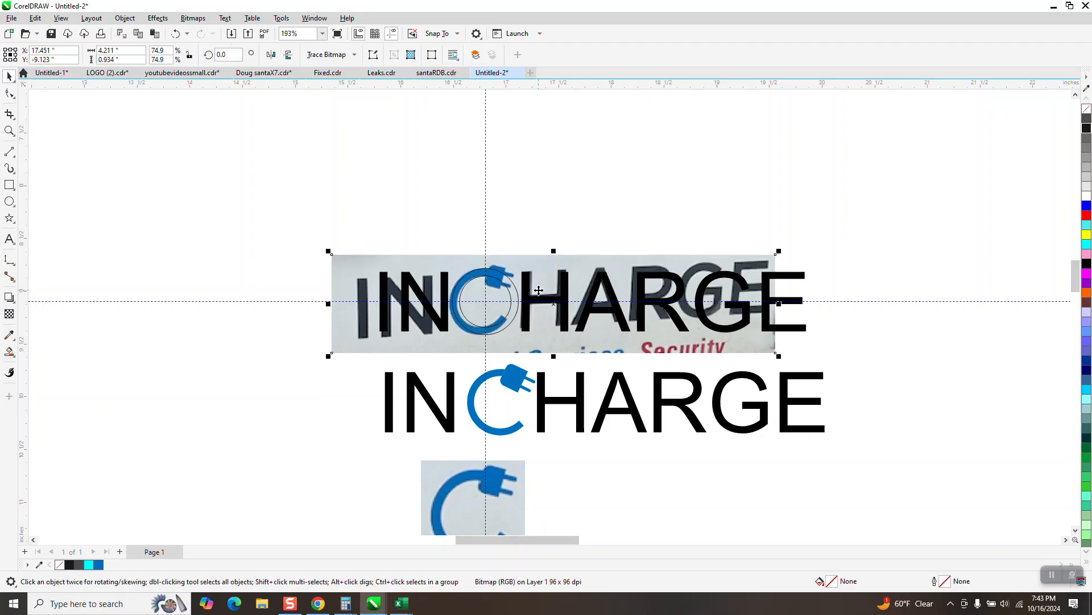
{"action": "key", "text": "Right"}
{"action": "key", "text": "Right"}
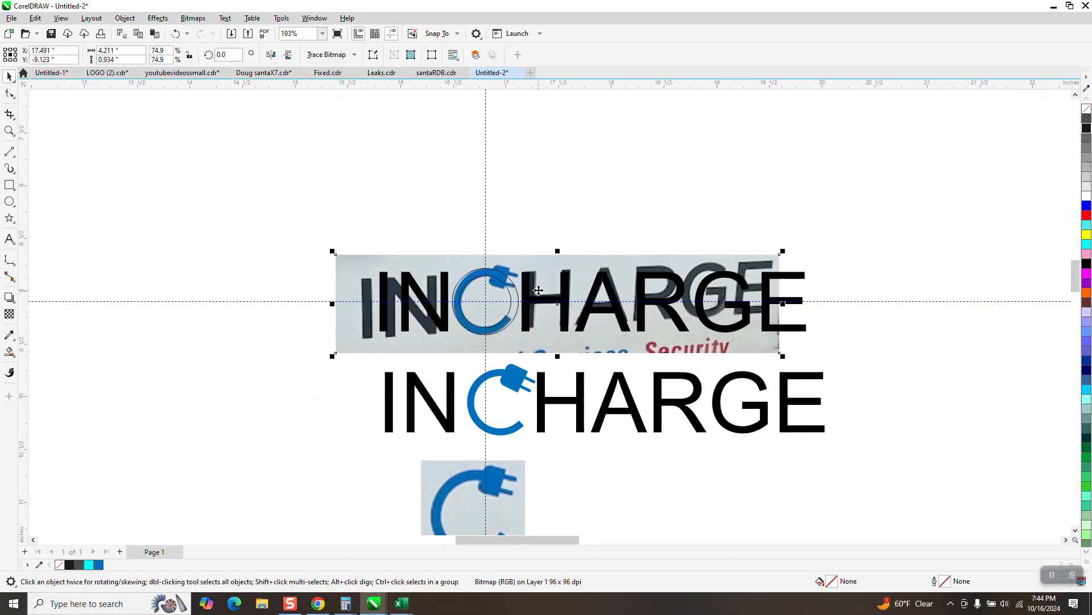
{"action": "left_click", "coordinate": [9, 313]}
{"action": "mouse_move", "coordinate": [534, 369]}
{"action": "left_mouse_down"}
{"action": "mouse_move", "coordinate": [557, 368]}
{"action": "mouse_move", "coordinate": [544, 371]}
{"action": "left_mouse_up"}
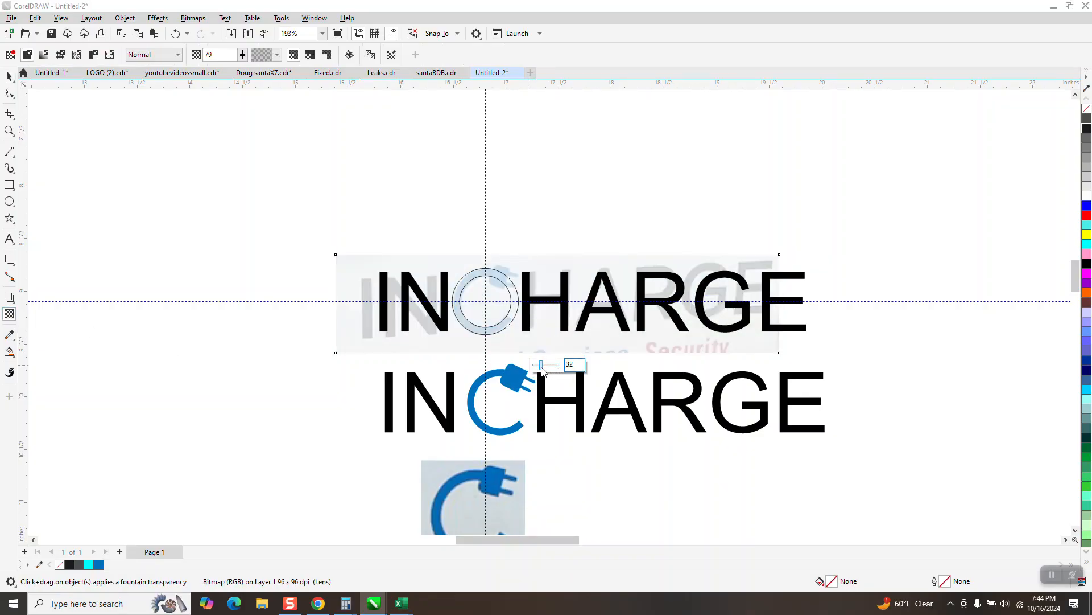
- Fine-tune the faded photo's horizontal position so the outer curve of its blue C lines up with the ring
{"action": "left_click", "coordinate": [9, 131]}
{"action": "left_click_drag", "start_coordinate": [435, 252], "coordinate": [673, 407]}
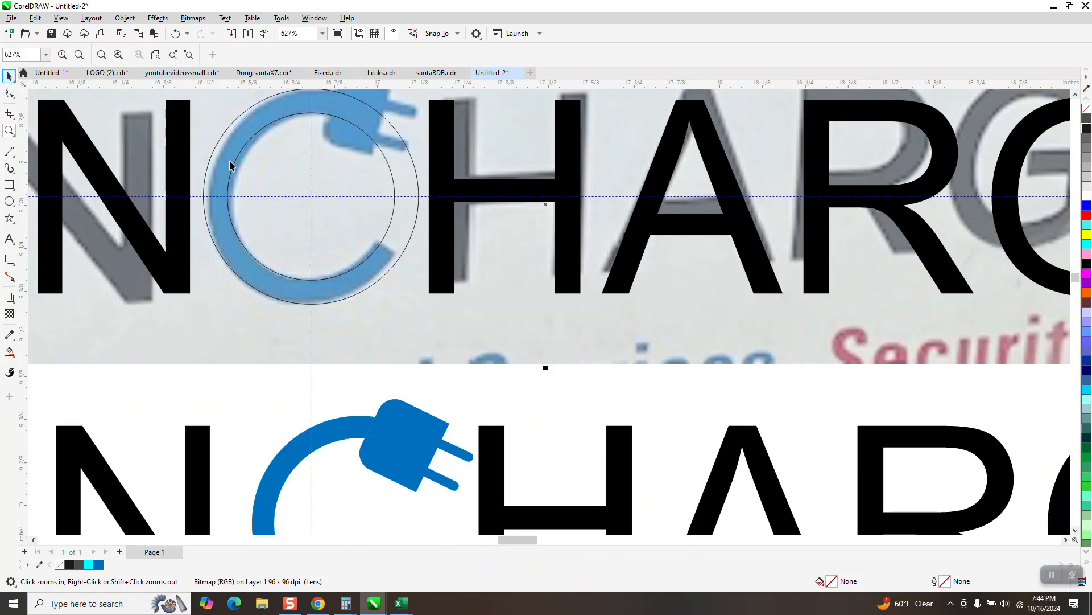
{"action": "key", "text": "space"}
{"action": "key", "text": "Right"}
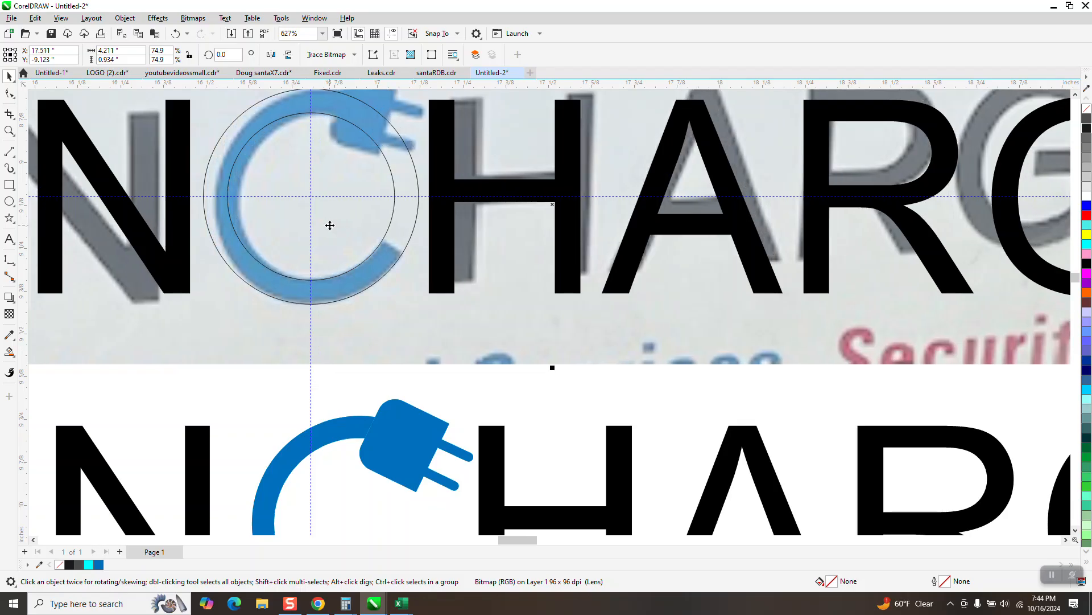
{"action": "key", "text": "Left"}
{"action": "key", "text": "Left"}
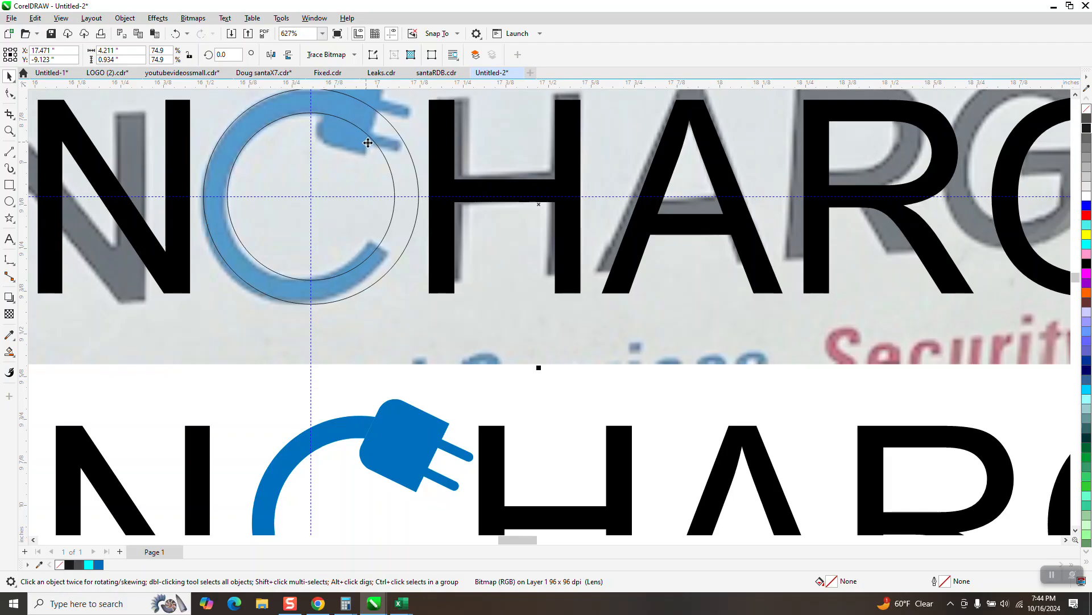
{"action": "scroll", "coordinate": [367, 147], "scroll_direction": "down", "scroll_amount": 3}
{"action": "scroll", "coordinate": [464, 288], "scroll_direction": "down", "scroll_amount": 2}
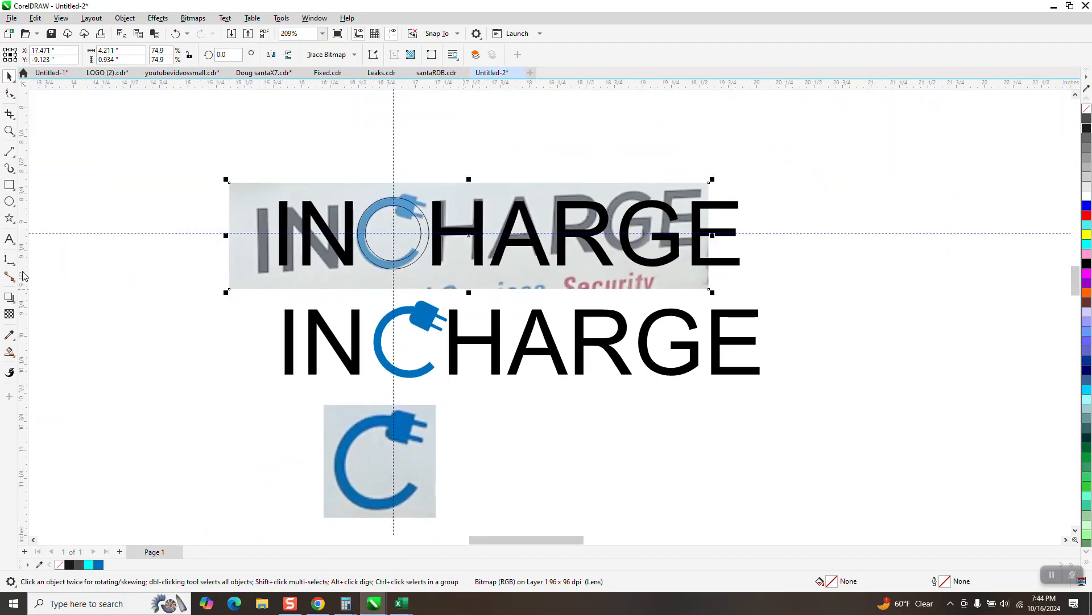
{"action": "left_click", "coordinate": [9, 240]}
{"action": "left_click", "coordinate": [528, 426]}
{"action": "type", "text": "C"}
{"action": "key", "text": "Escape"}
{"action": "key", "text": "BackSpace"}
- Draw two 2-Point Lines across the ring, about 0.15 inches at the C's open end and about 0.18 inches at the plug's base
{"action": "left_click", "coordinate": [10, 131]}
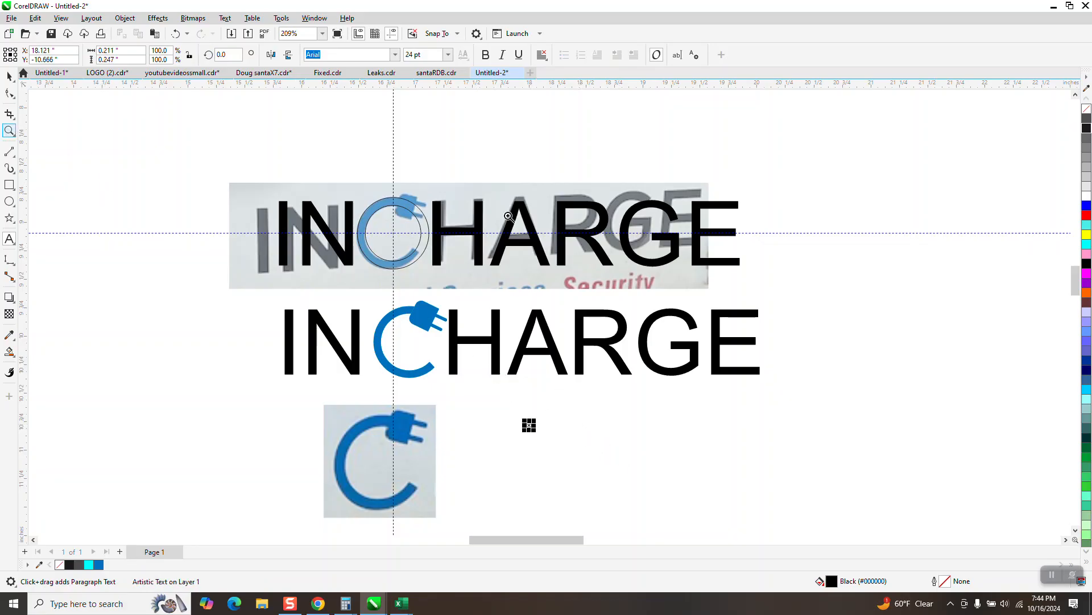
{"action": "left_click_drag", "start_coordinate": [350, 204], "coordinate": [531, 326]}
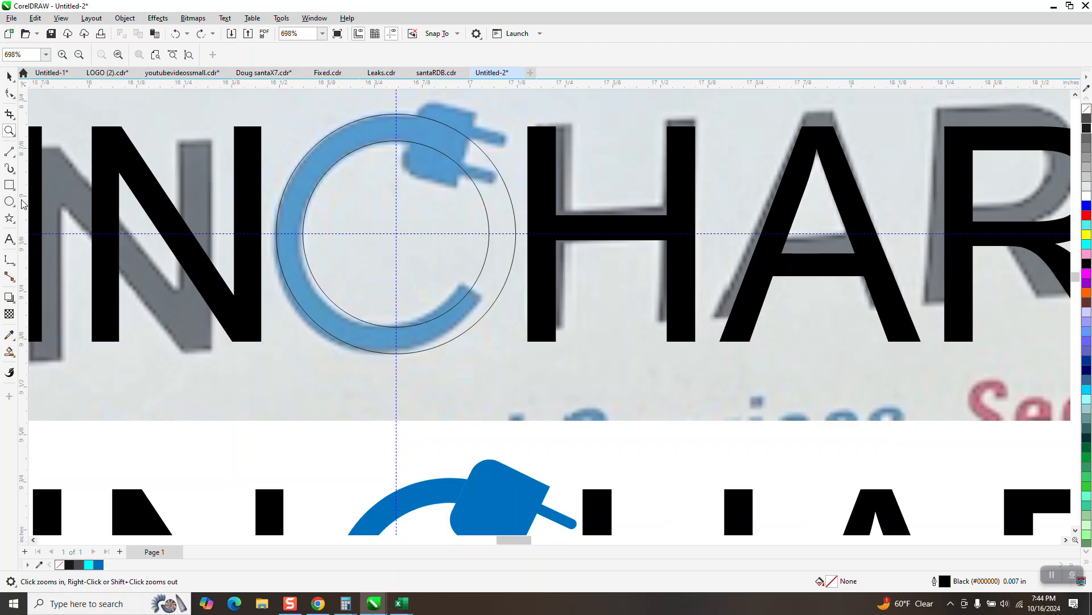
{"action": "left_click", "coordinate": [18, 161]}
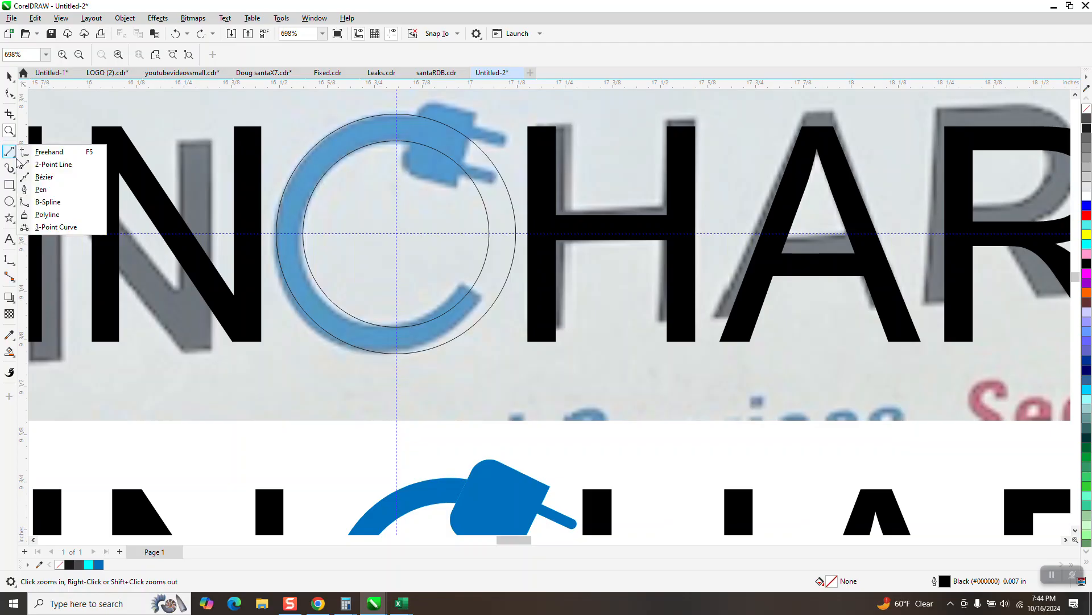
{"action": "left_click", "coordinate": [49, 161]}
{"action": "left_click_drag", "start_coordinate": [505, 307], "coordinate": [458, 278]}
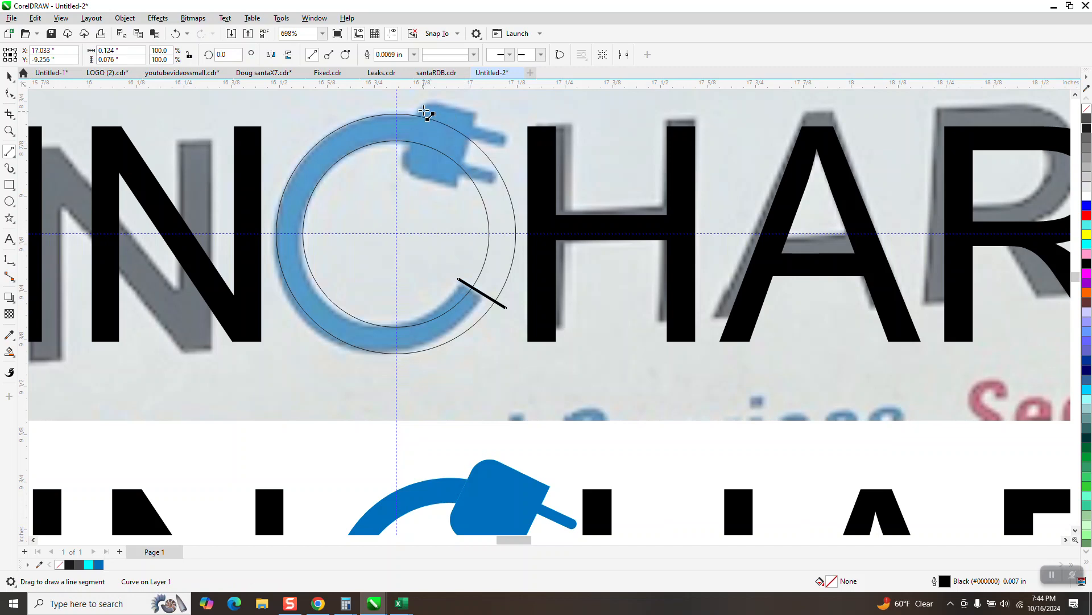
{"action": "left_click_drag", "start_coordinate": [420, 106], "coordinate": [400, 170]}
{"action": "left_click", "coordinate": [9, 75]}
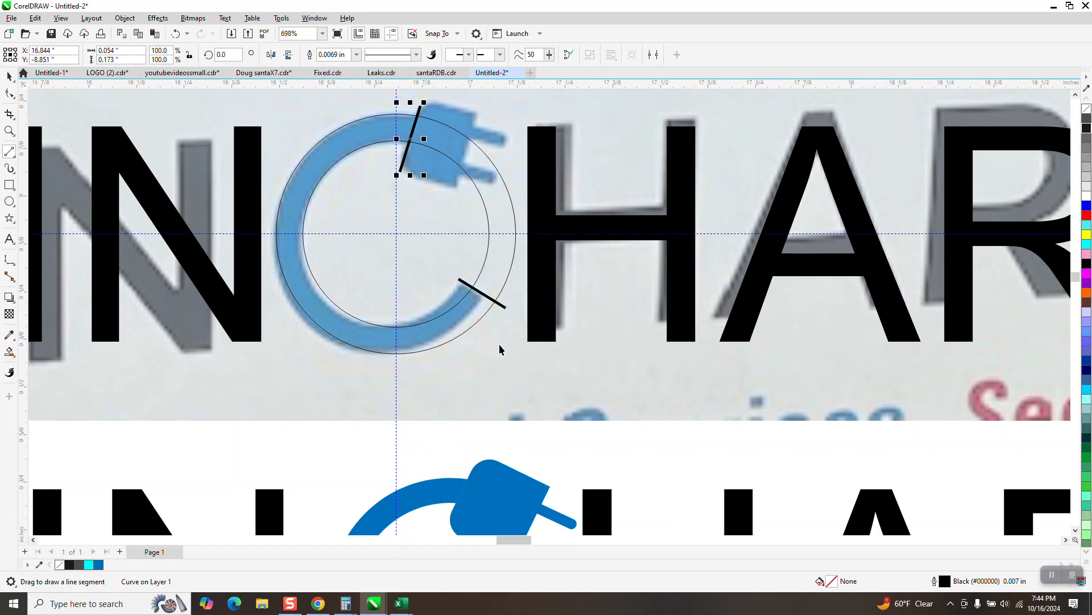
{"action": "scroll", "coordinate": [459, 275], "scroll_direction": "down", "scroll_amount": 1}
{"action": "scroll", "coordinate": [462, 227], "scroll_direction": "down", "scroll_amount": 2}
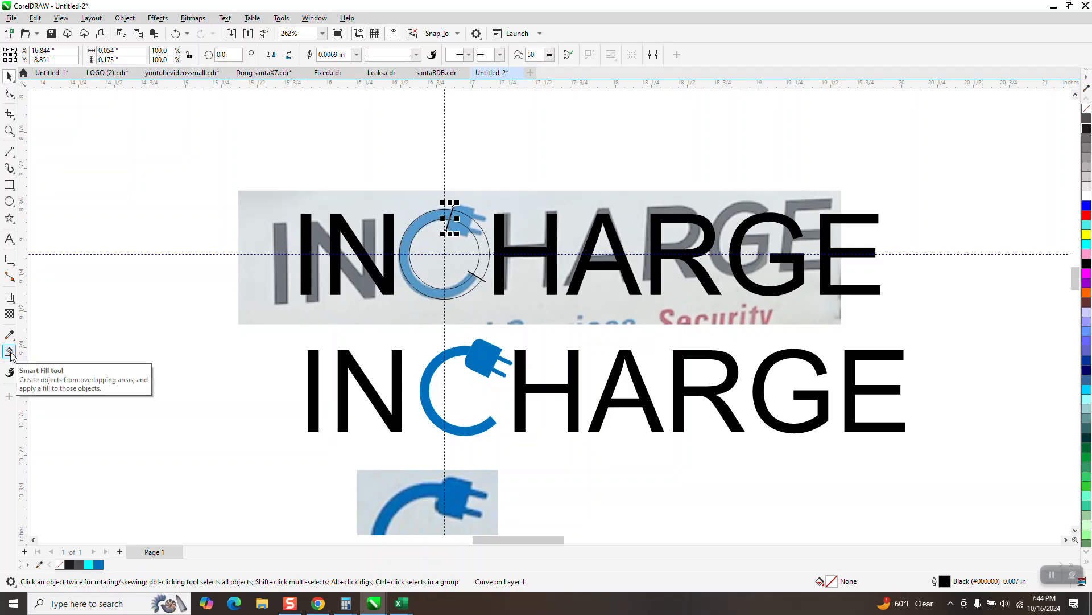
{"action": "left_click", "coordinate": [9, 130]}
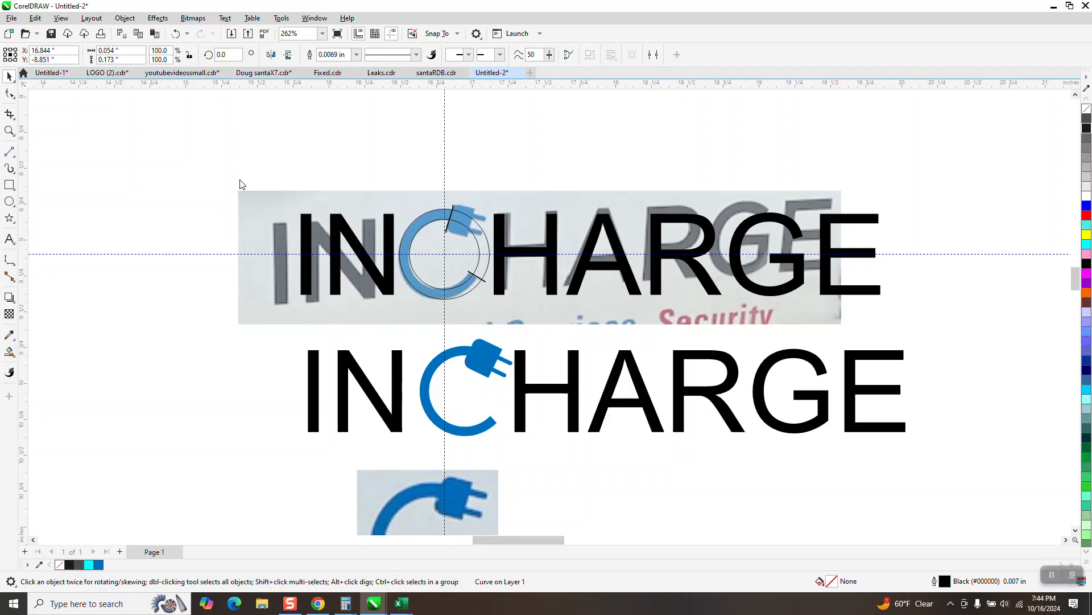
- Smart Fill the ring section between the two cutting lines with blue #006FBD and no outline to form the C
{"action": "left_click_drag", "start_coordinate": [414, 200], "coordinate": [537, 294]}
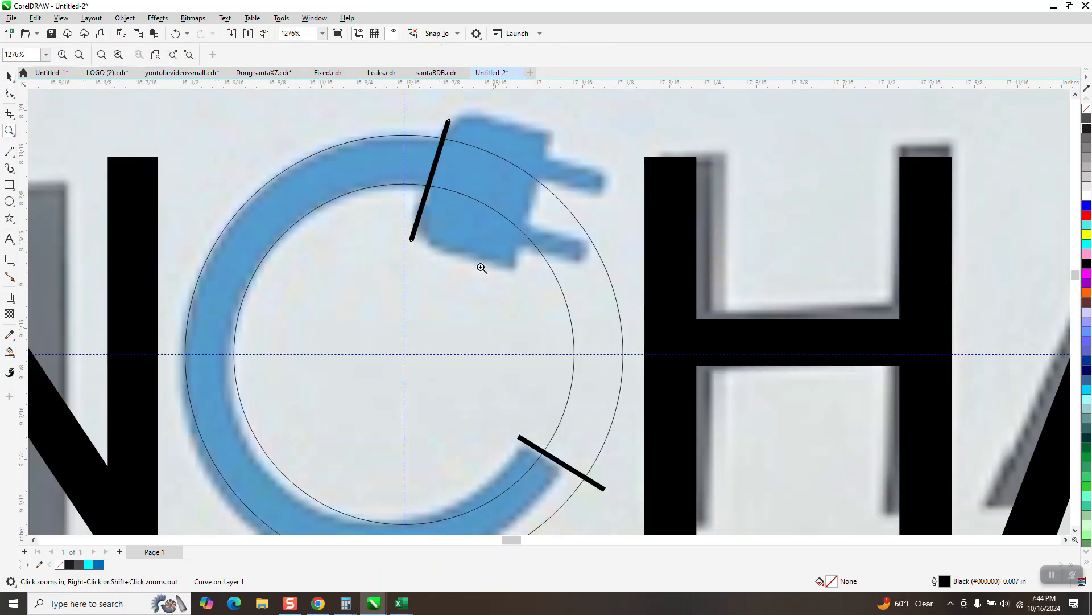
{"action": "left_click", "coordinate": [9, 352]}
{"action": "left_click", "coordinate": [279, 232]}
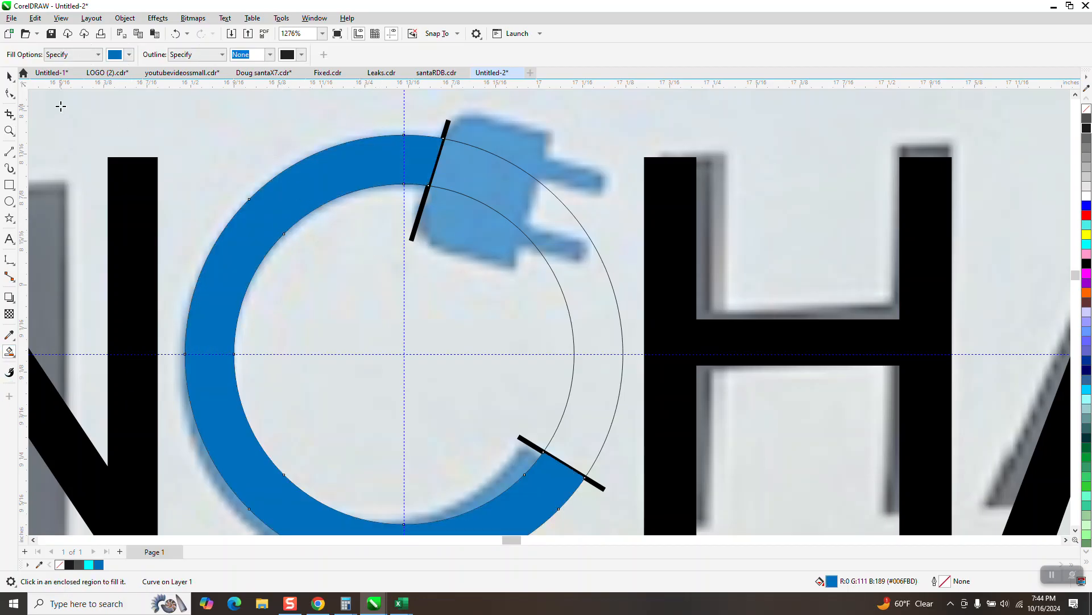
- Delete the two cutting lines at the C's open end and at the plug's base
{"action": "left_click", "coordinate": [9, 76]}
{"action": "left_click", "coordinate": [449, 130]}
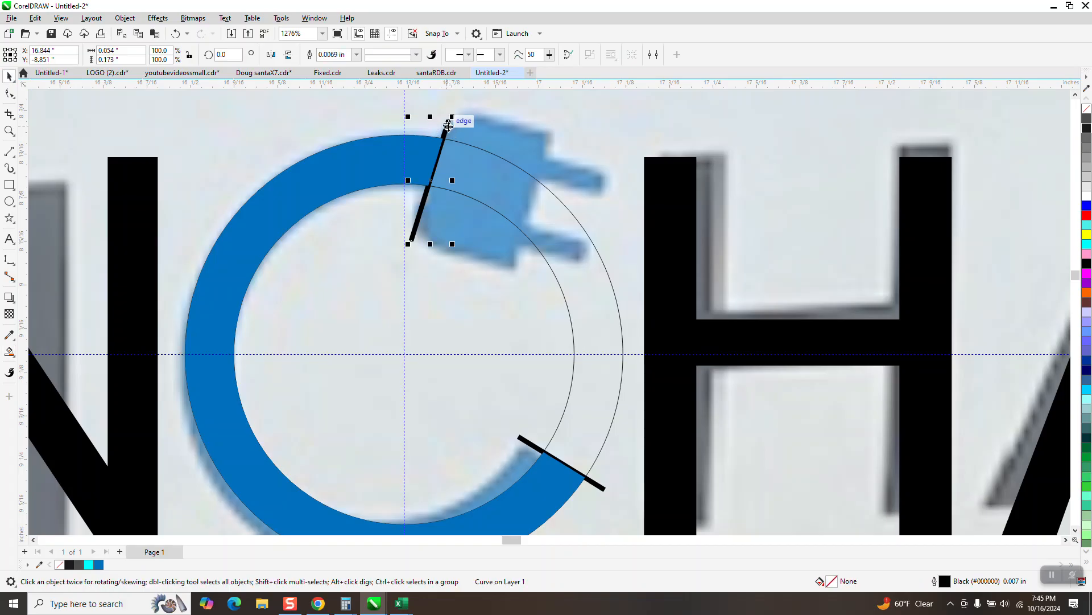
{"action": "left_click", "coordinate": [602, 487]}
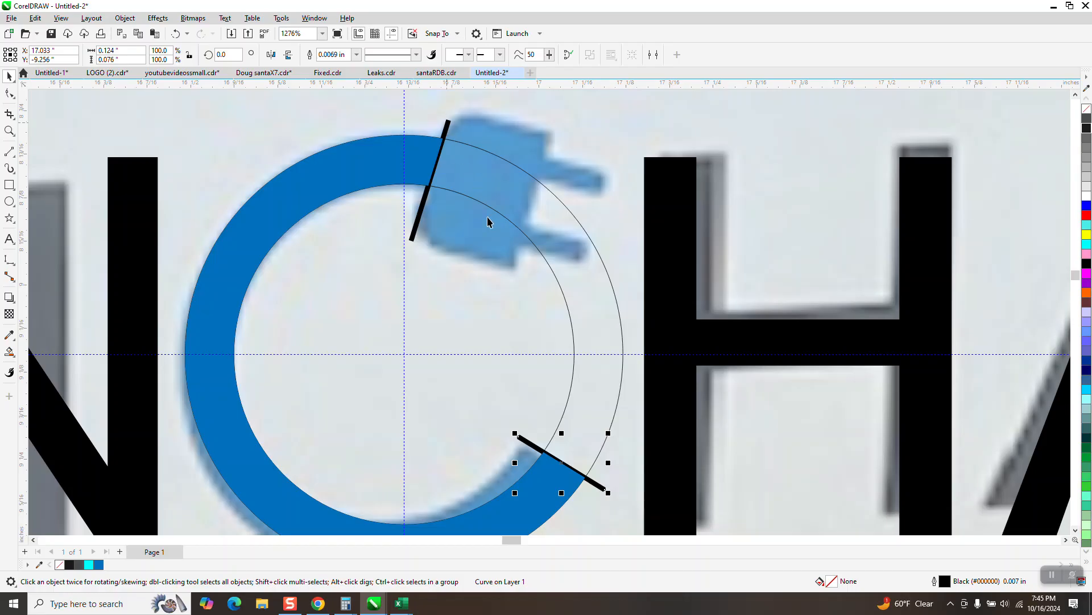
{"action": "key", "text": "Delete"}
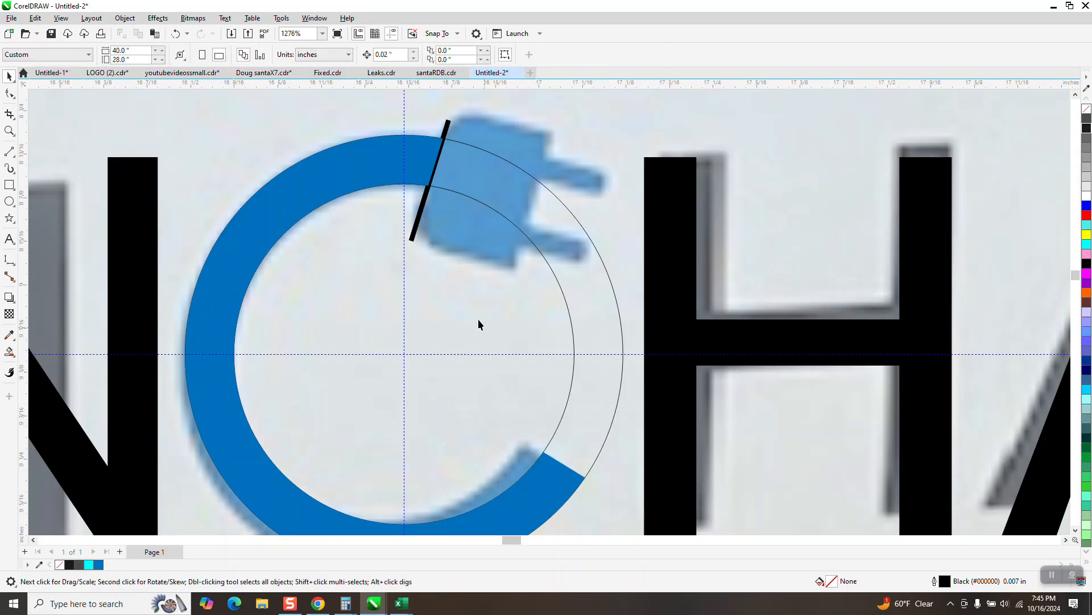
{"action": "left_click", "coordinate": [446, 122]}
{"action": "key", "text": "Delete"}
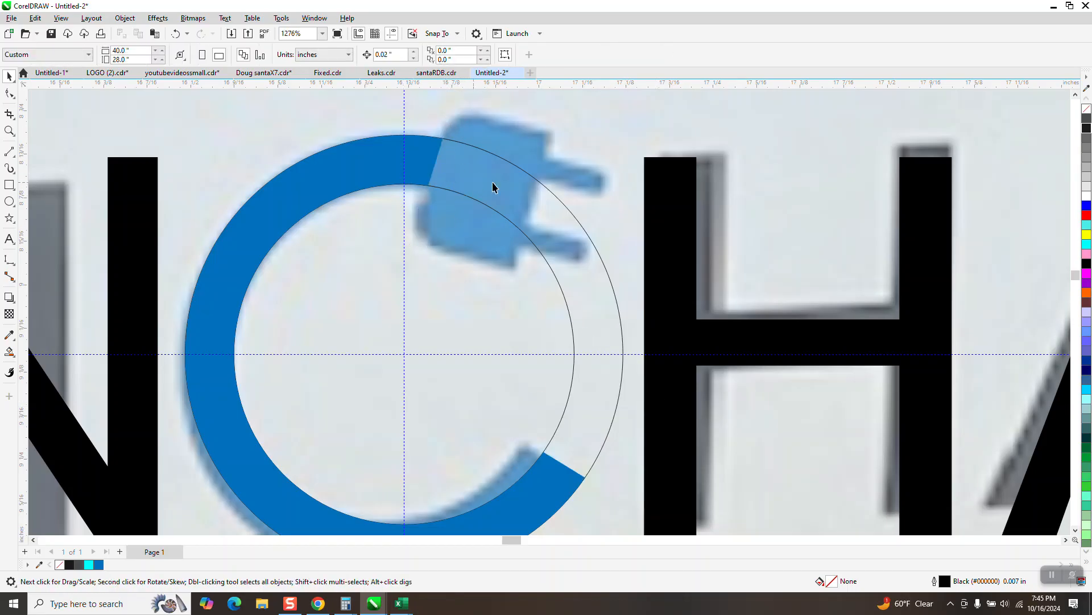
- Draw a rectangle about 0.16 by 0.17 inches above the sign photo for the plug body, with a hairline outline
{"action": "scroll", "coordinate": [389, 187], "scroll_direction": "down", "scroll_amount": 2}
{"action": "scroll", "coordinate": [462, 164], "scroll_direction": "down", "scroll_amount": 1}
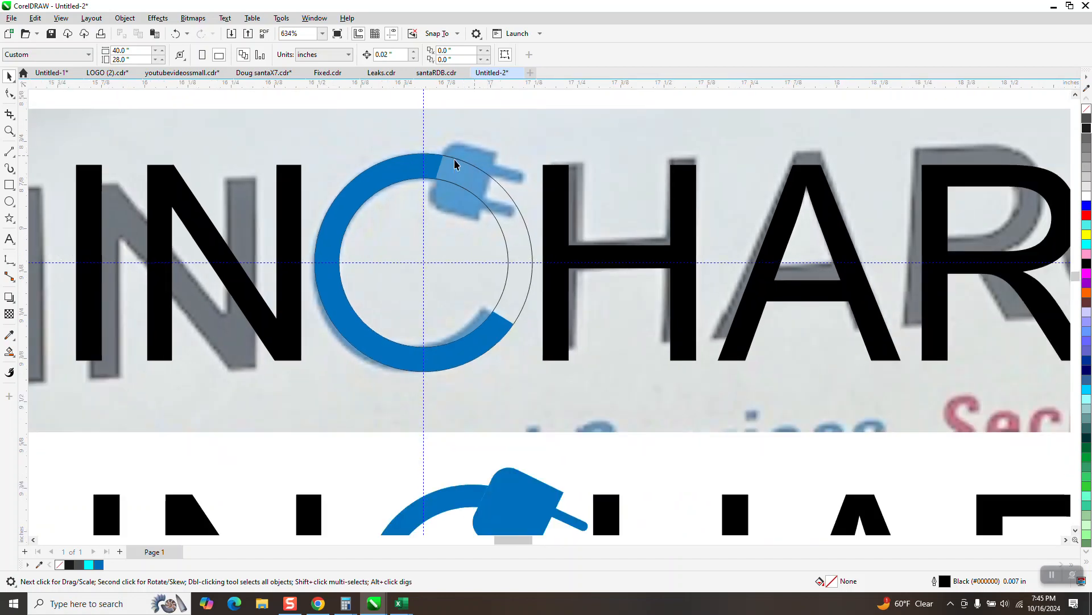
{"action": "left_click", "coordinate": [9, 185]}
{"action": "scroll", "coordinate": [444, 319], "scroll_direction": "down", "scroll_amount": 1}
{"action": "left_click_drag", "start_coordinate": [430, 116], "coordinate": [471, 160]}
{"action": "left_click", "coordinate": [565, 55]}
{"action": "left_click", "coordinate": [541, 64]}
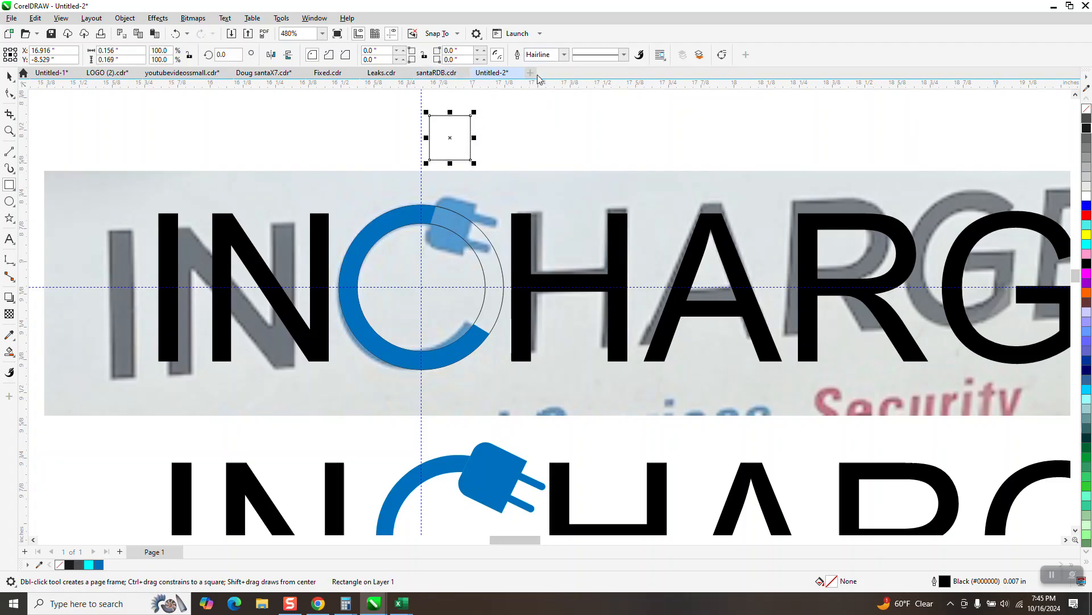
- Round the two left corners of the plug body rectangle to 0.03 inches, keeping its right corners square
{"action": "left_click", "coordinate": [403, 60]}
{"action": "left_click", "coordinate": [403, 61]}
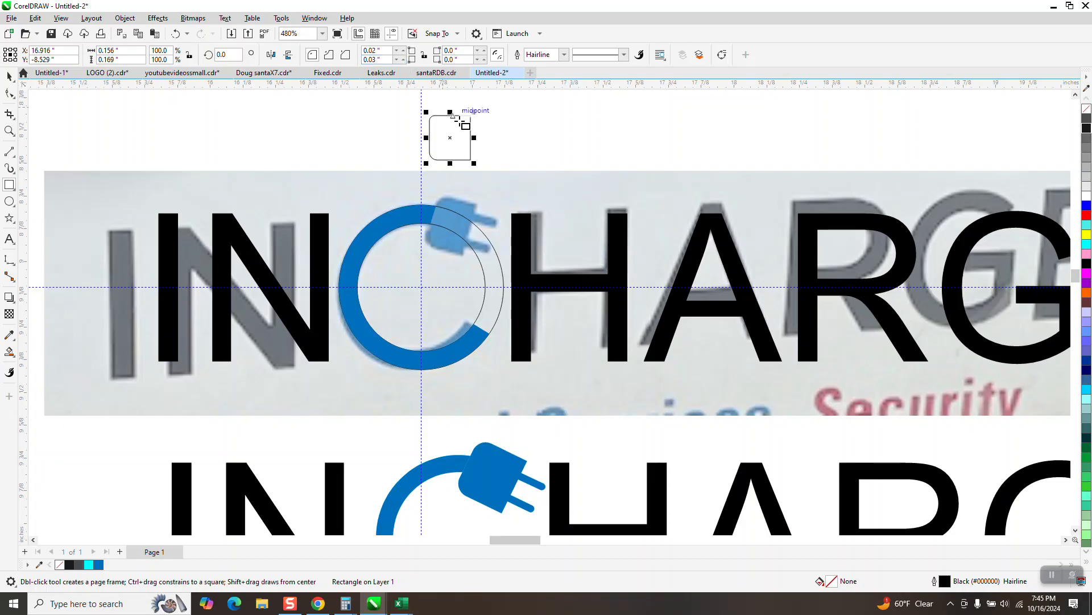
{"action": "left_click", "coordinate": [403, 50]}
{"action": "left_click", "coordinate": [10, 77]}
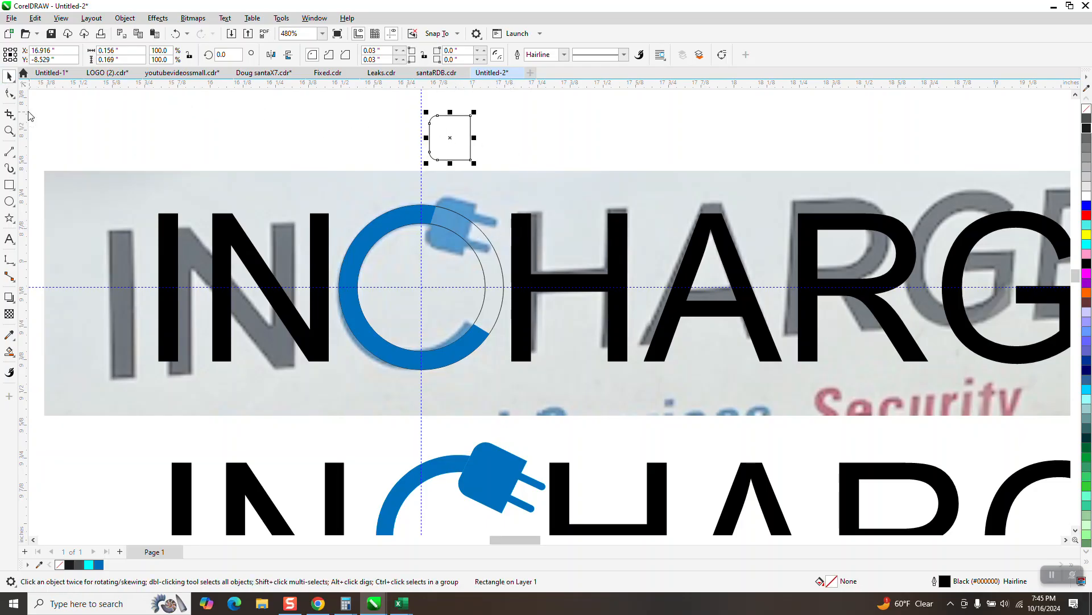
{"action": "left_click", "coordinate": [9, 131]}
{"action": "scroll", "coordinate": [484, 233], "scroll_direction": "up", "scroll_amount": 5}
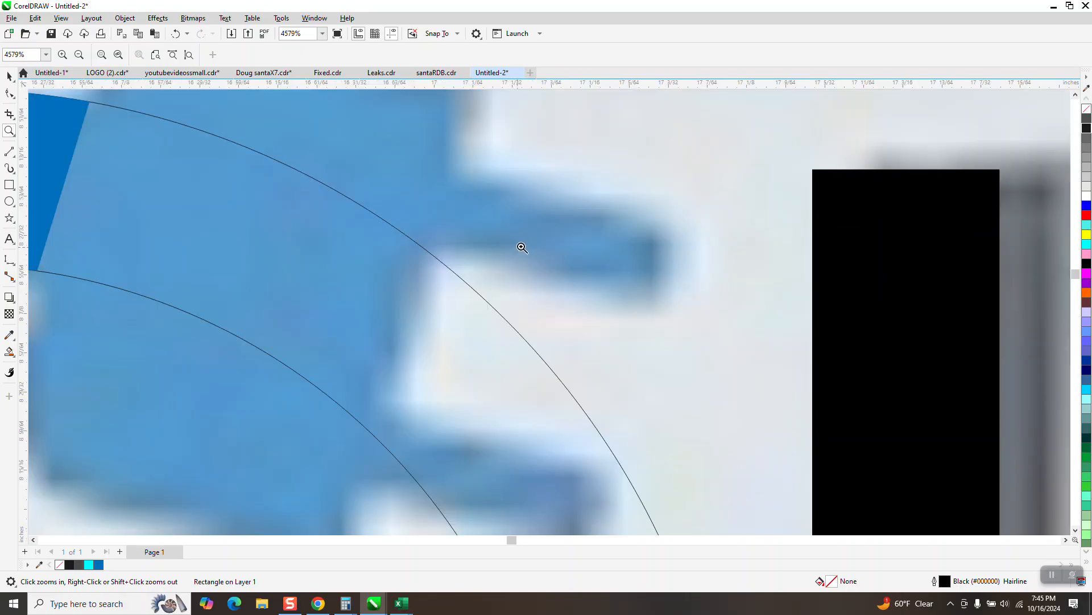
{"action": "scroll", "coordinate": [518, 244], "scroll_direction": "down", "scroll_amount": 3}
{"action": "scroll", "coordinate": [512, 251], "scroll_direction": "down", "scroll_amount": 1}
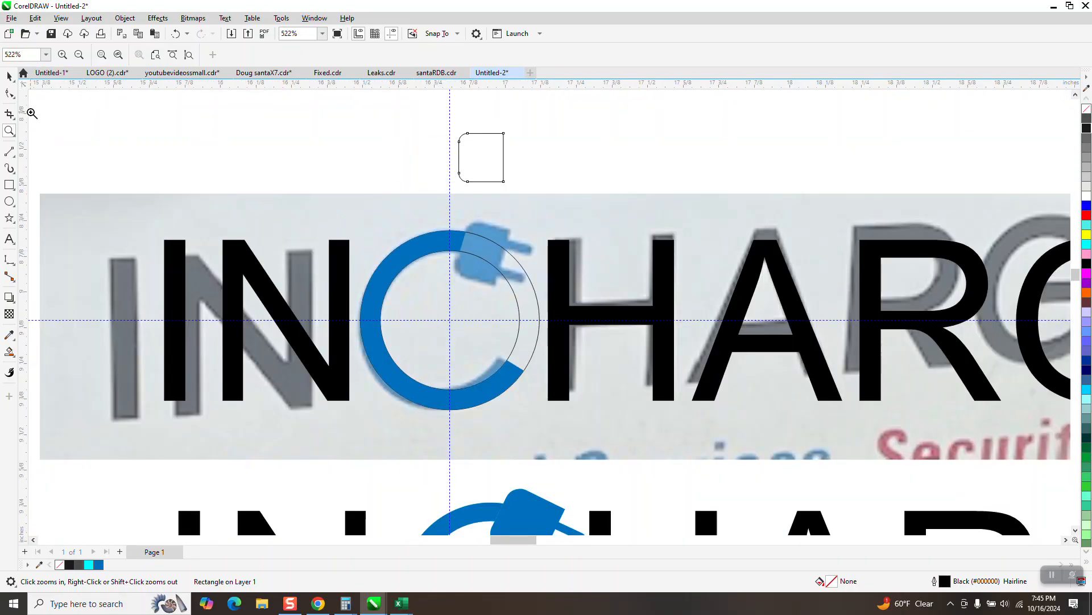
{"action": "left_click_drag", "start_coordinate": [412, 120], "coordinate": [599, 236]}
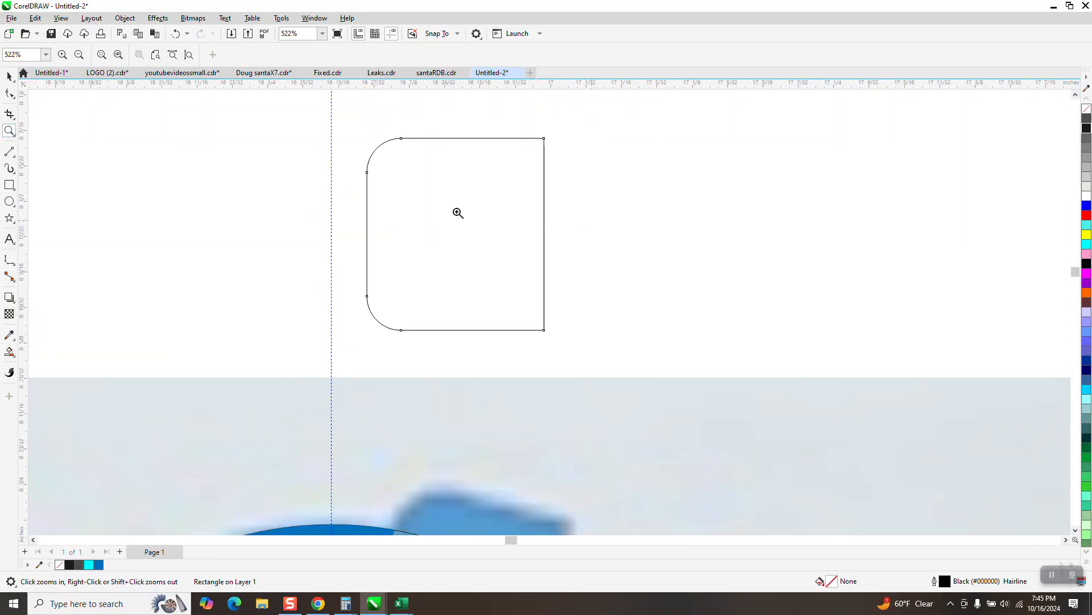
{"action": "left_click", "coordinate": [16, 159]}
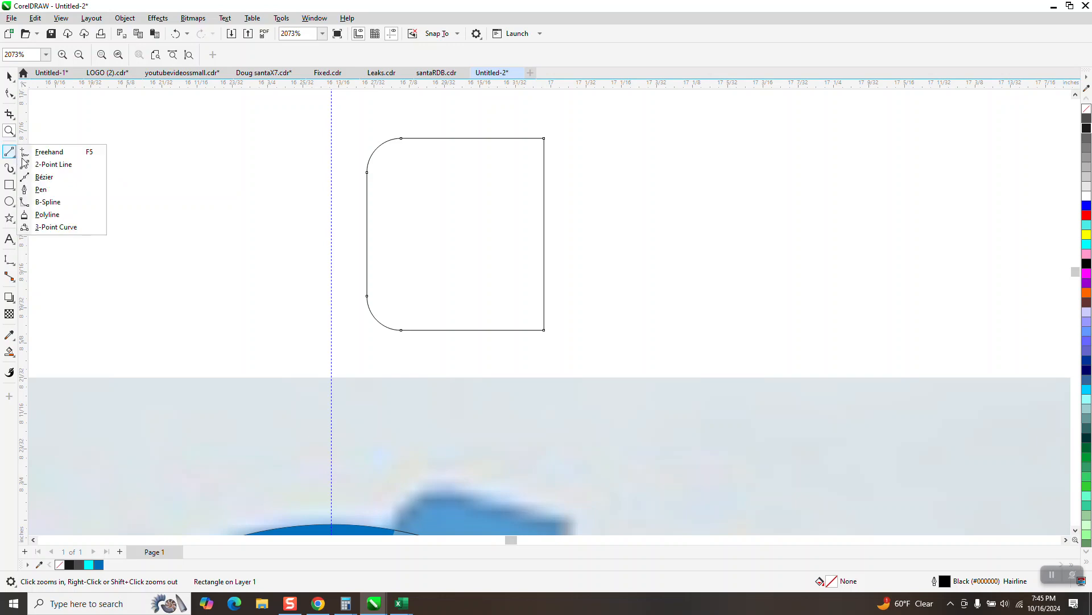
{"action": "left_click", "coordinate": [54, 163]}
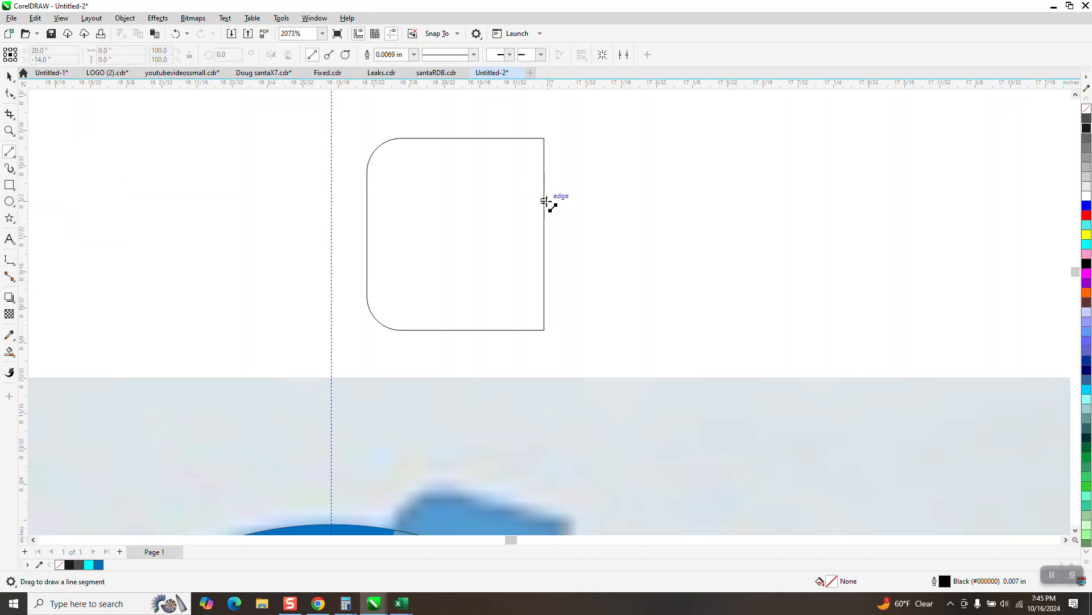
{"action": "left_click_drag", "start_coordinate": [547, 203], "coordinate": [583, 201]}
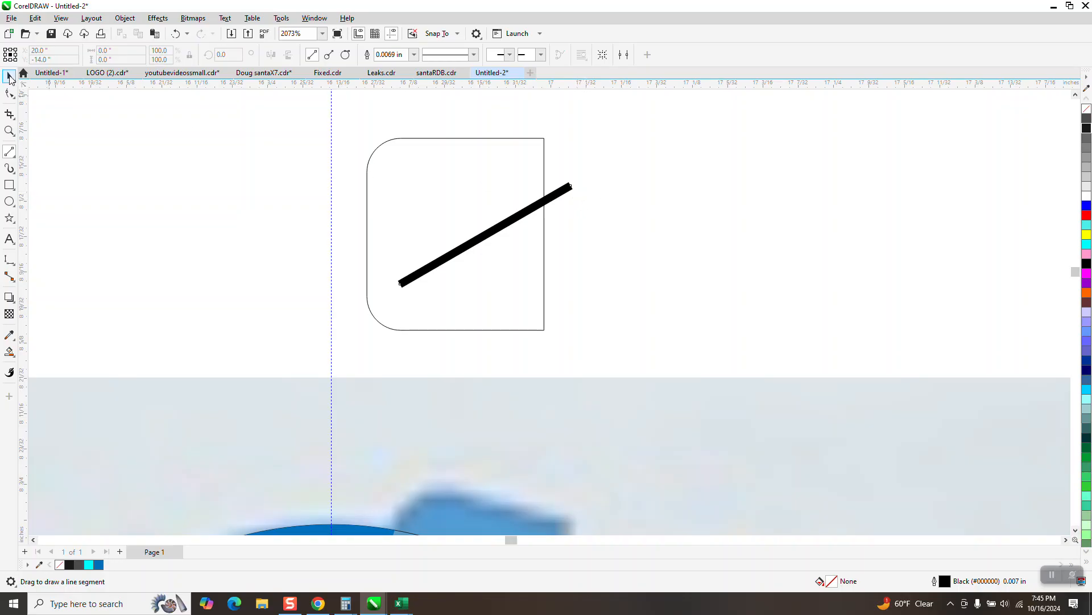
{"action": "left_click", "coordinate": [9, 76]}
{"action": "left_click", "coordinate": [555, 195]}
{"action": "key", "text": "Delete"}
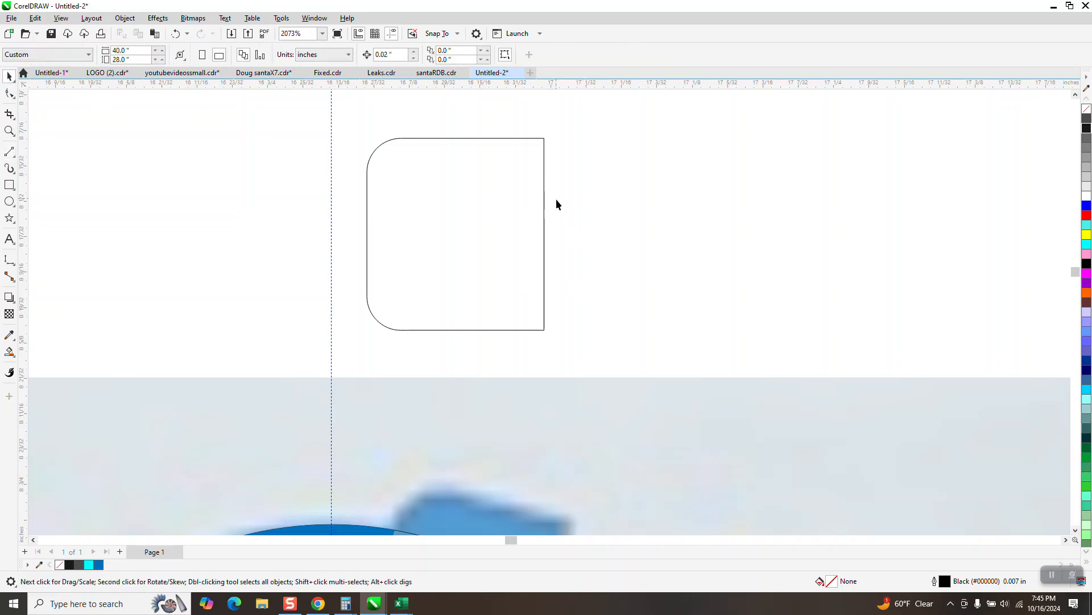
- Draw a horizontal 2-Point Line about 0.09 inches long outward from the plug body's right edge, and duplicate it about 0.06 inches below
{"action": "left_click", "coordinate": [9, 152]}
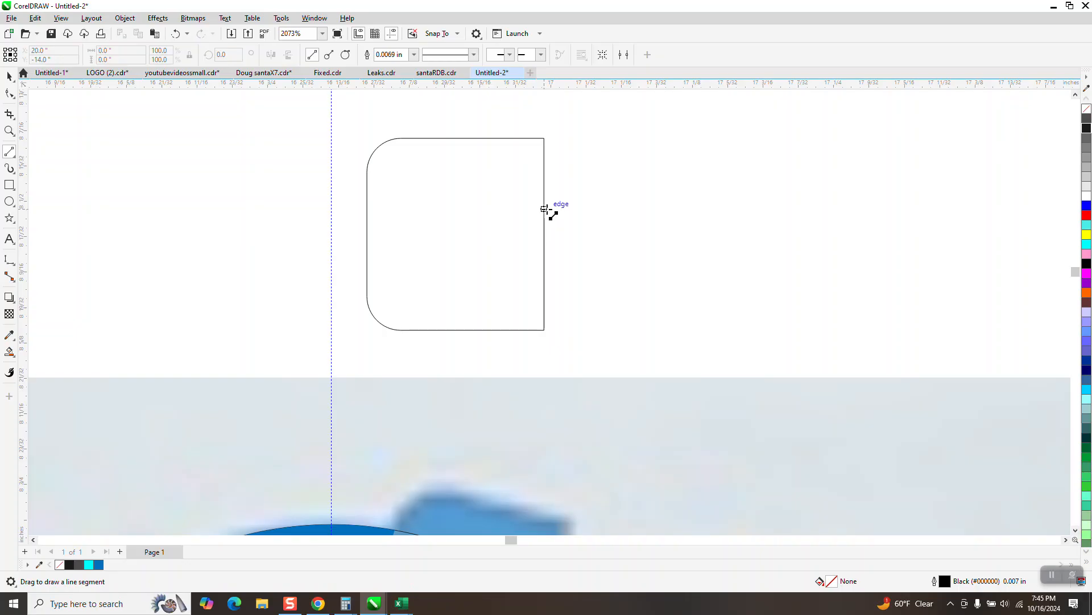
{"action": "left_click_drag", "start_coordinate": [545, 197], "coordinate": [647, 196]}
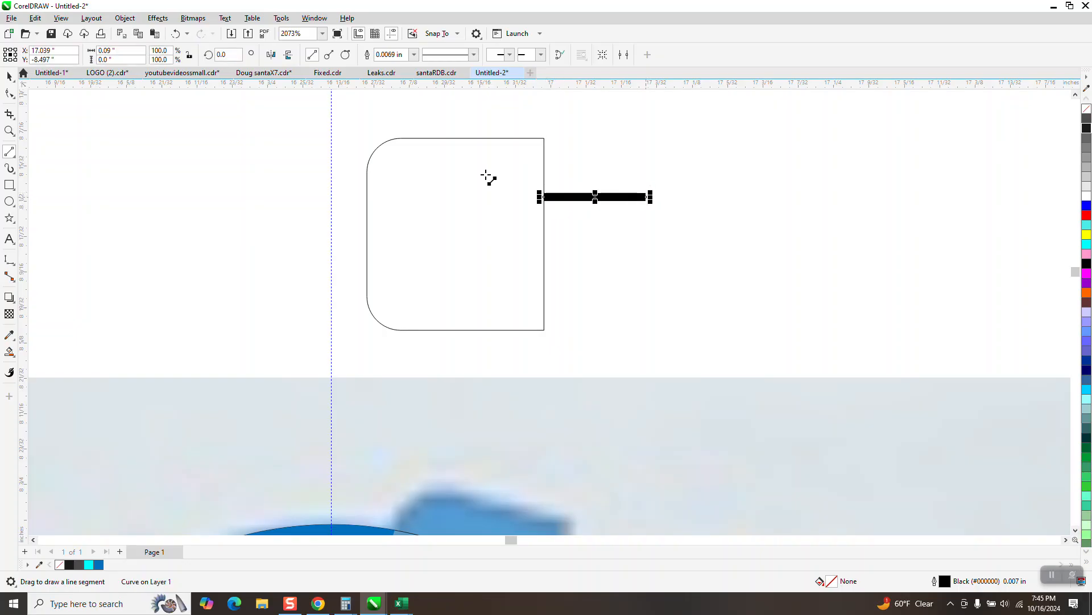
{"action": "key", "text": "space"}
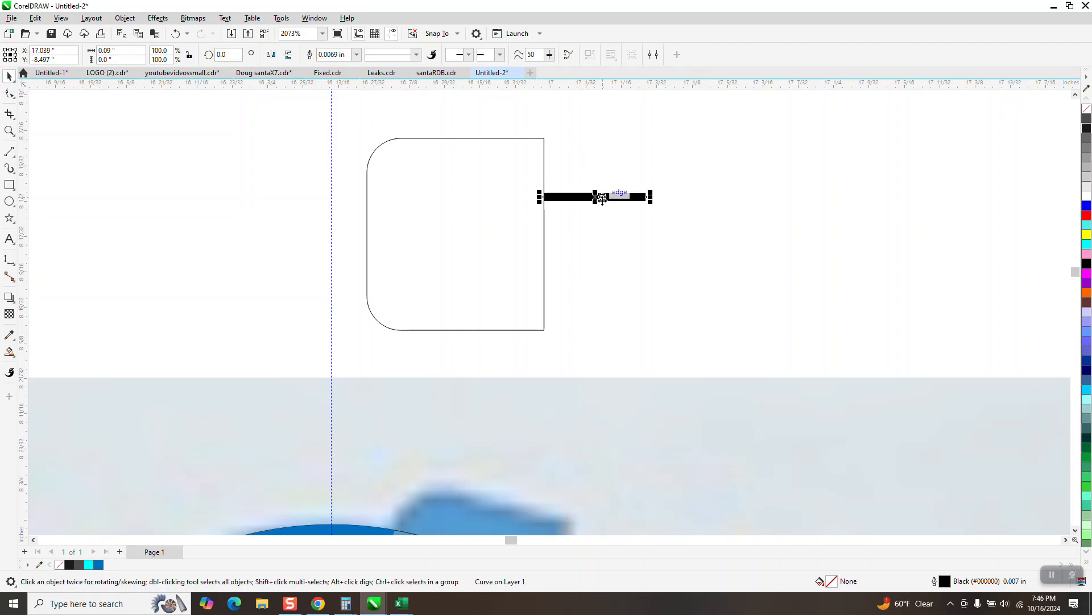
{"action": "left_click_drag", "start_coordinate": [592, 196], "coordinate": [614, 275]}
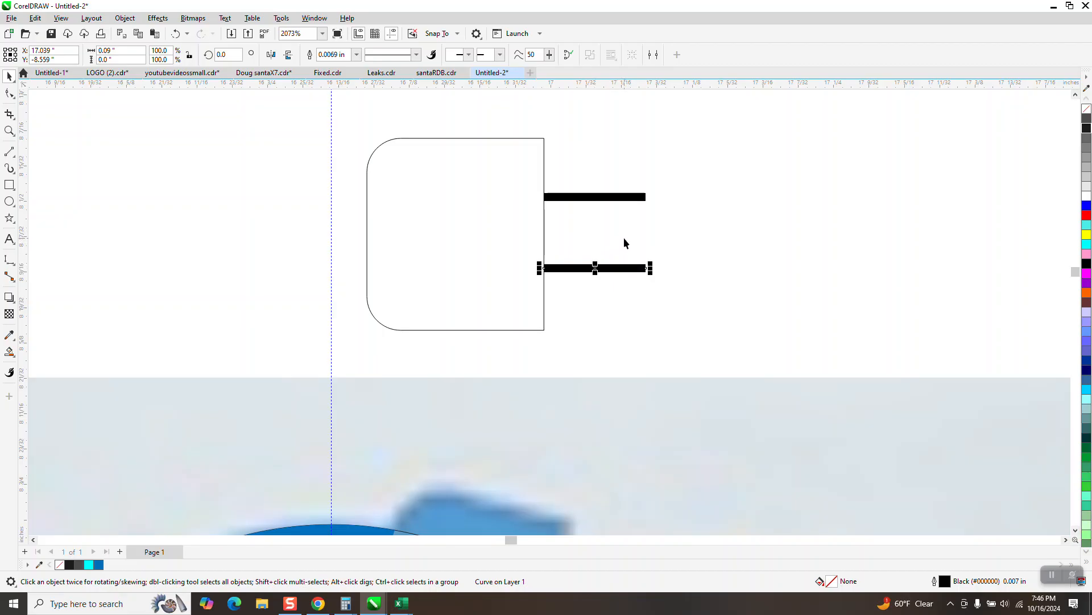
- Select both prong lines and set their outline width to 0.029 inches
{"action": "scroll", "coordinate": [624, 237], "scroll_direction": "down", "scroll_amount": 2}
{"action": "left_click_drag", "start_coordinate": [559, 306], "coordinate": [547, 309]}
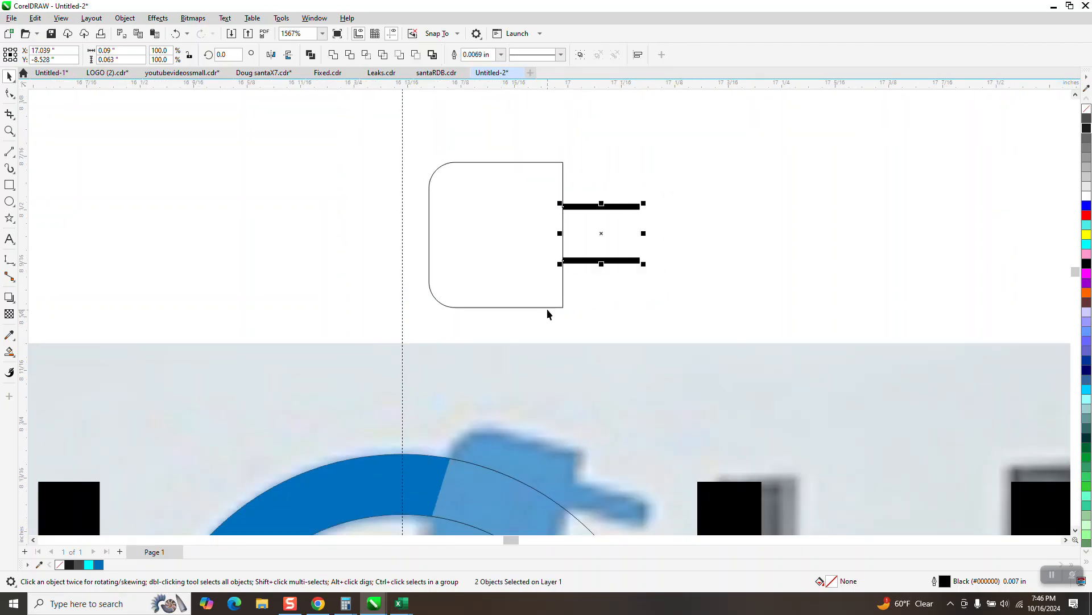
{"action": "left_click", "coordinate": [501, 54]}
{"action": "left_click", "coordinate": [483, 127]}
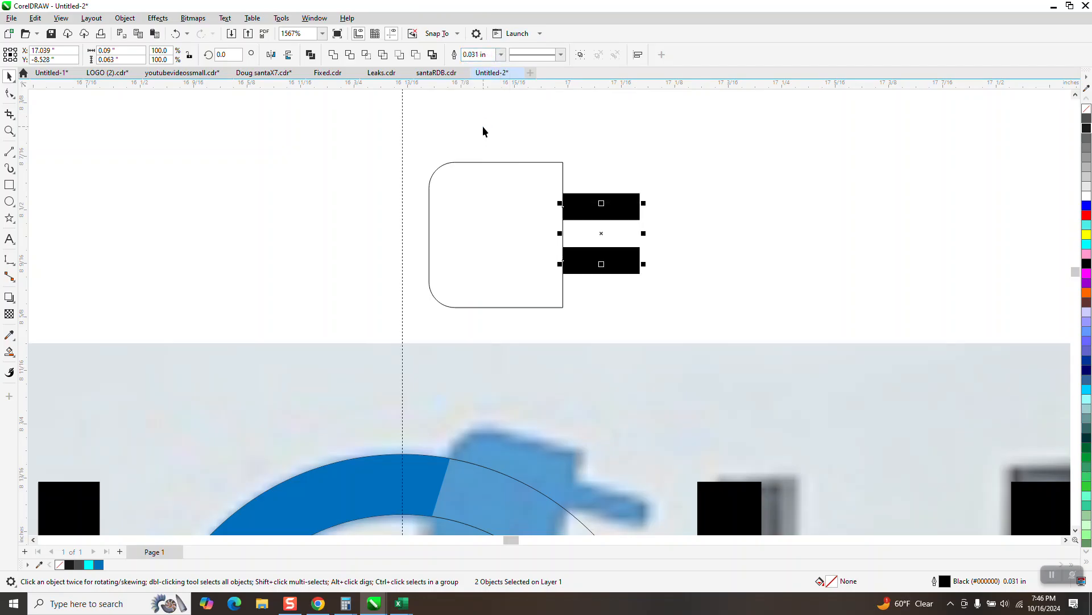
{"action": "left_click", "coordinate": [493, 55]}
{"action": "key", "text": "BackSpace"}
{"action": "type", "text": ".029"}
{"action": "key", "text": "Return"}
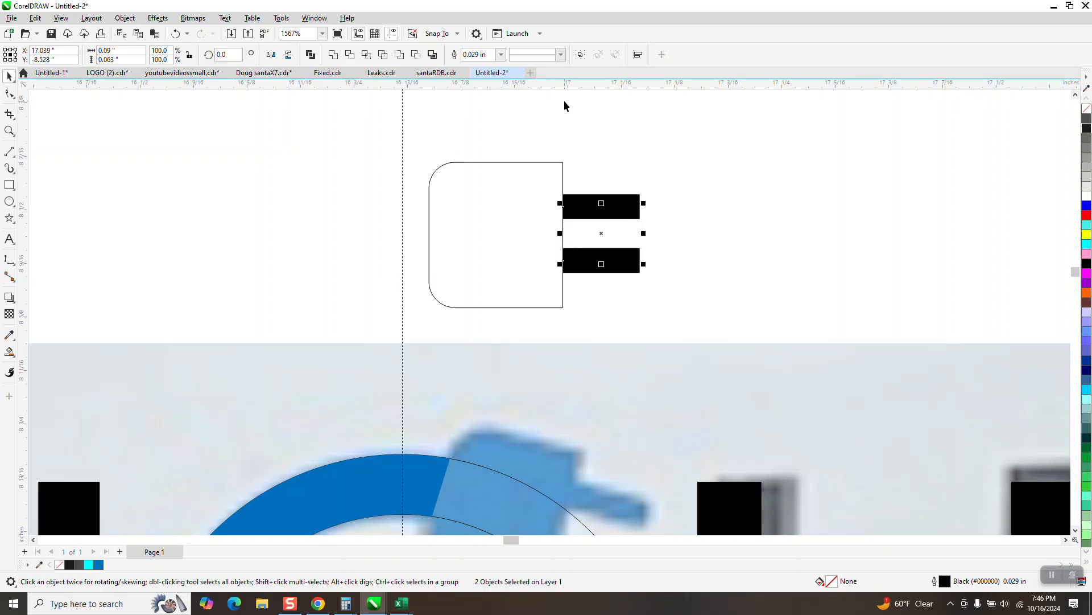
- Give both prong lines round line caps in the Outline Pen settings
{"action": "key", "text": "F12"}
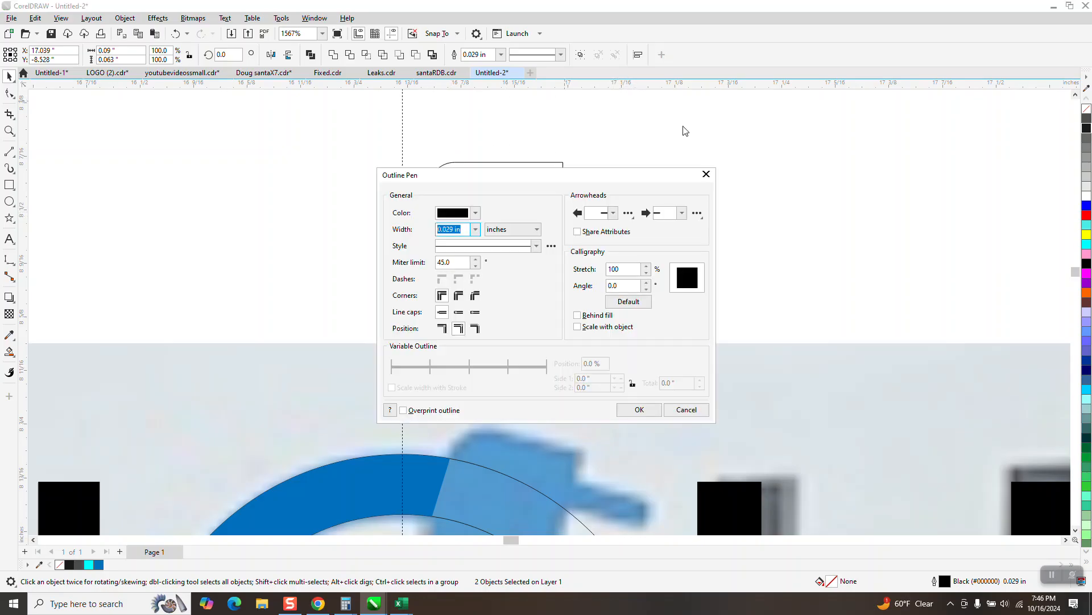
{"action": "left_click", "coordinate": [473, 311]}
{"action": "left_click", "coordinate": [653, 411]}
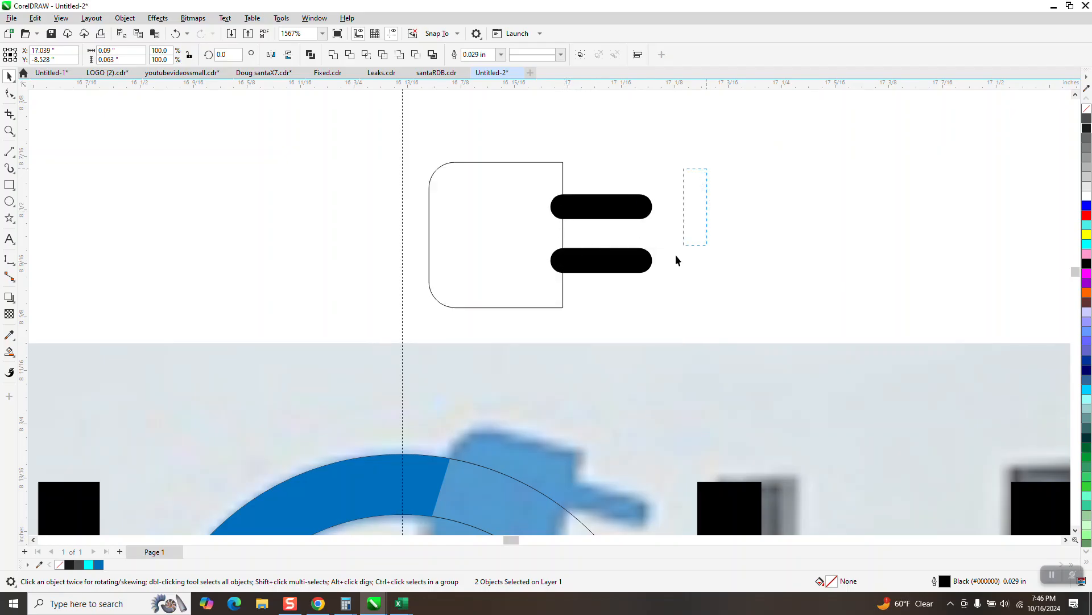
- Check the two prong lines in wireframe view, return to the normal view, and convert their outlines to objects
{"action": "left_click_drag", "start_coordinate": [524, 305], "coordinate": [524, 305]}
{"action": "left_click", "coordinate": [61, 18]}
{"action": "left_click", "coordinate": [80, 33]}
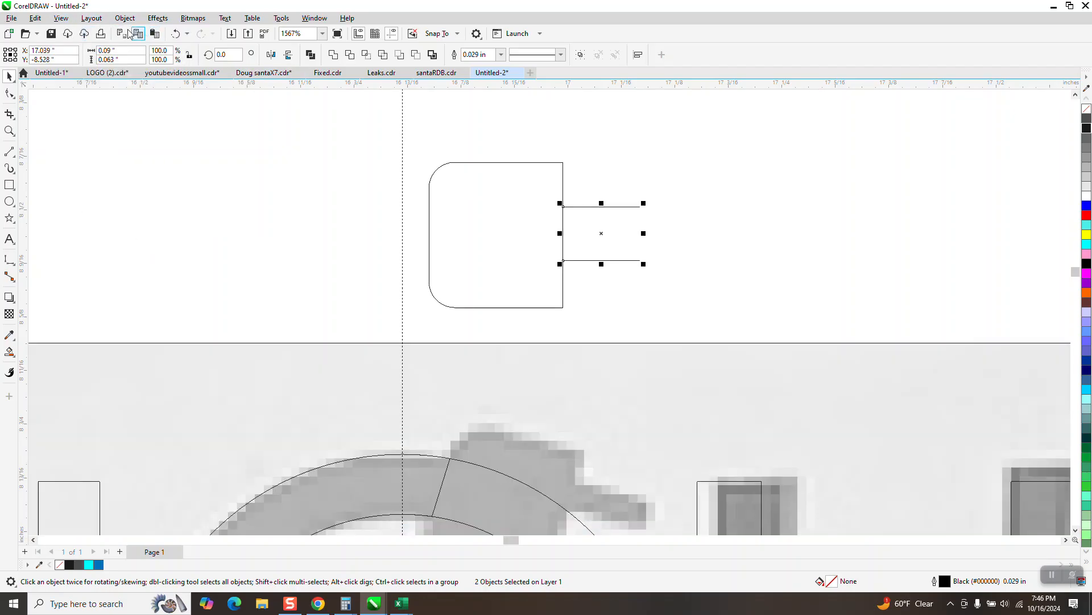
{"action": "left_click", "coordinate": [60, 18]}
{"action": "left_click", "coordinate": [79, 57]}
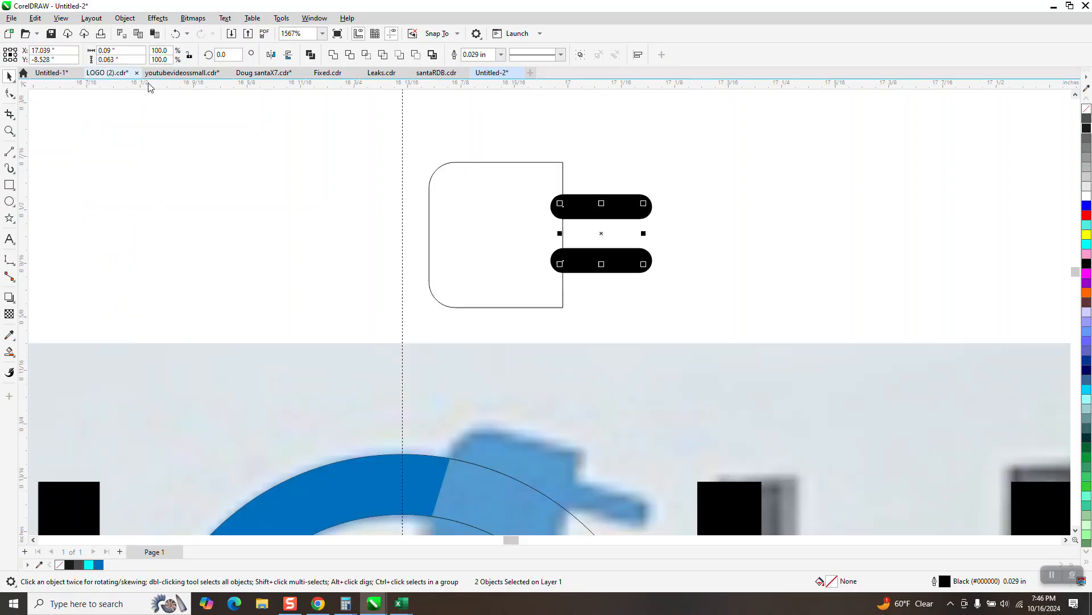
{"action": "left_click", "coordinate": [125, 18]}
{"action": "left_click", "coordinate": [205, 336]}
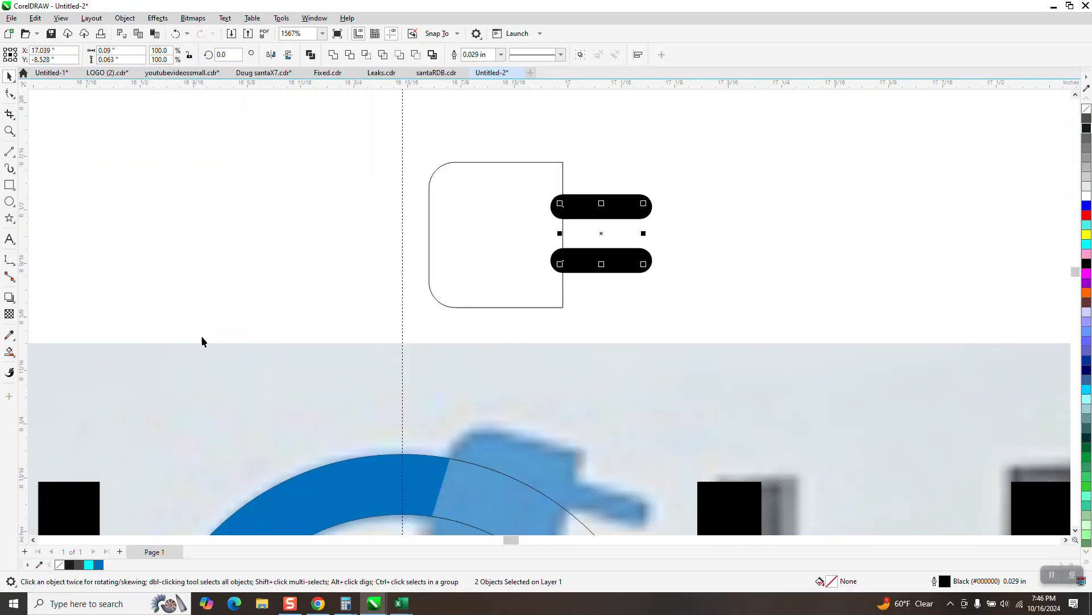
- Remove the fill from both prong shapes and give them a dark hairline outline
{"action": "left_click", "coordinate": [1087, 113]}
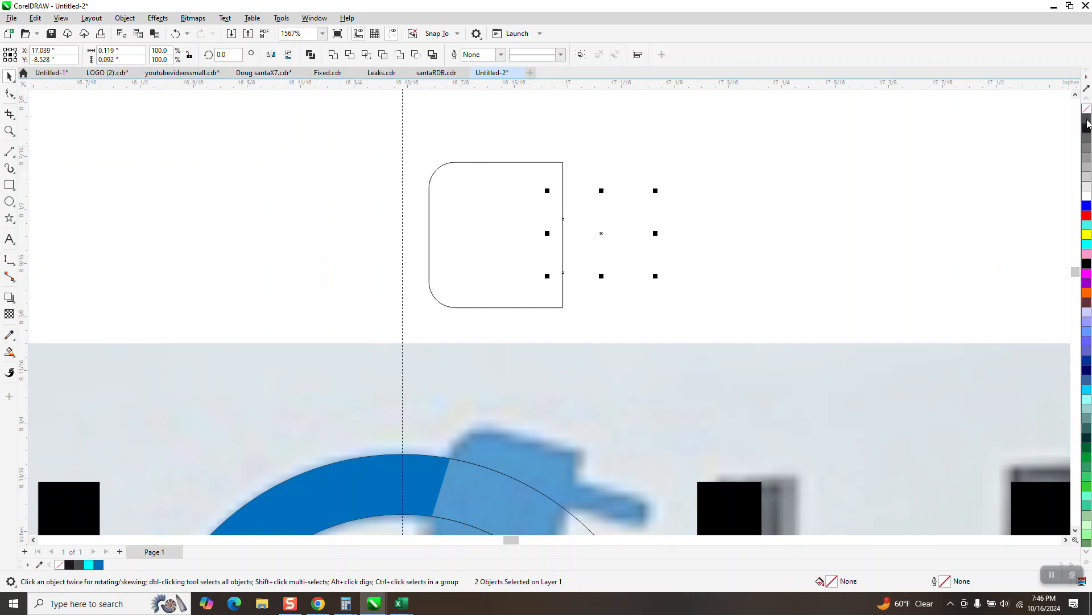
{"action": "right_click", "coordinate": [1087, 127]}
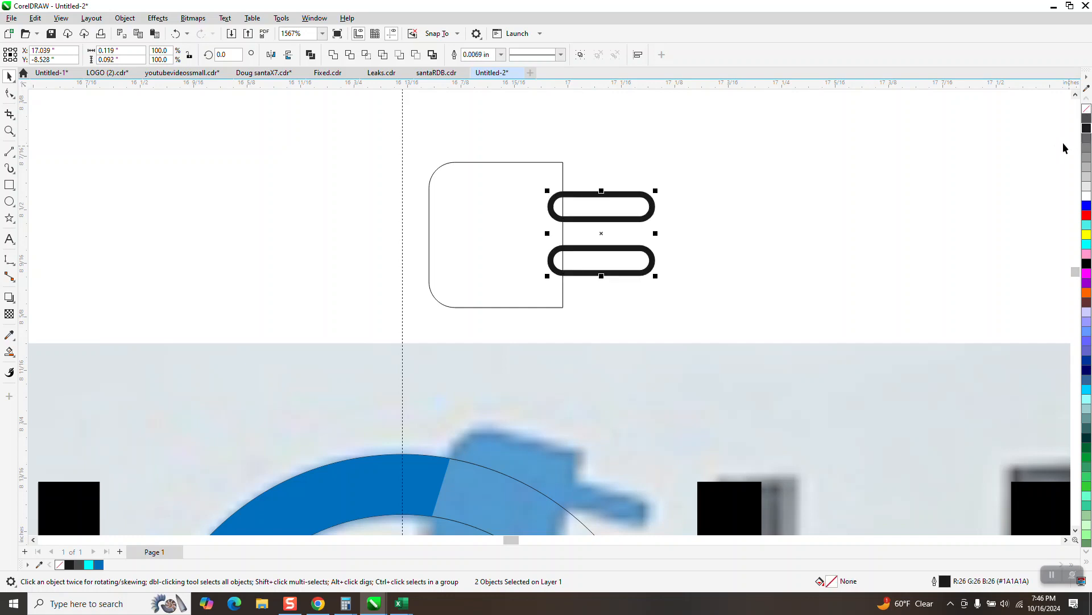
{"action": "left_click", "coordinate": [501, 54]}
{"action": "left_click", "coordinate": [480, 70]}
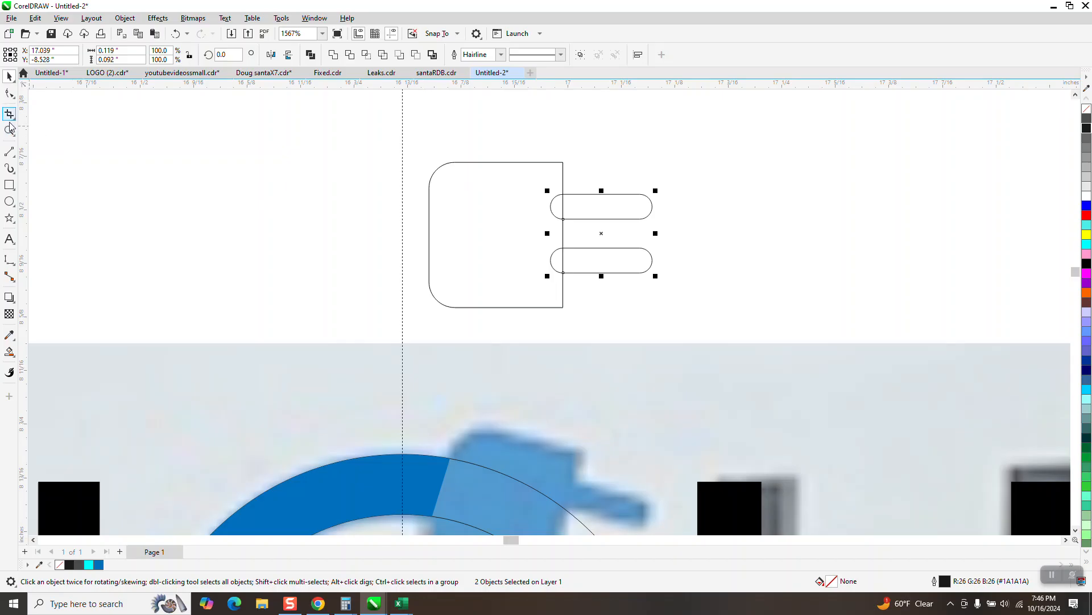
- Use Virtual Segment Delete to remove the overlapping segments where the two prongs meet the plug body
{"action": "left_click", "coordinate": [12, 117]}
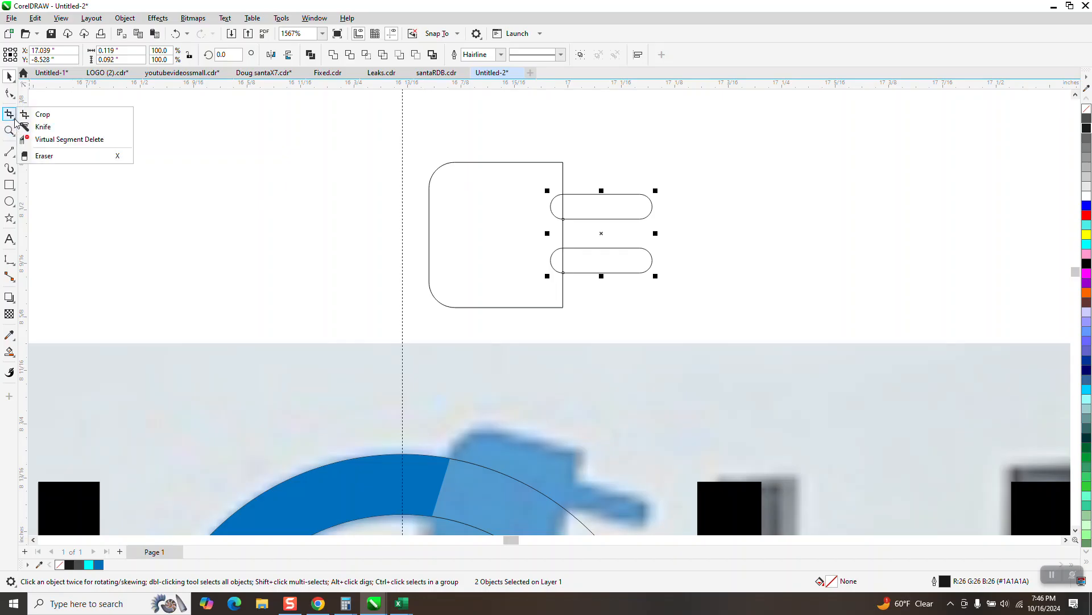
{"action": "left_click", "coordinate": [57, 139]}
{"action": "left_click_drag", "start_coordinate": [534, 195], "coordinate": [567, 222]}
{"action": "left_click_drag", "start_coordinate": [537, 265], "coordinate": [571, 261]}
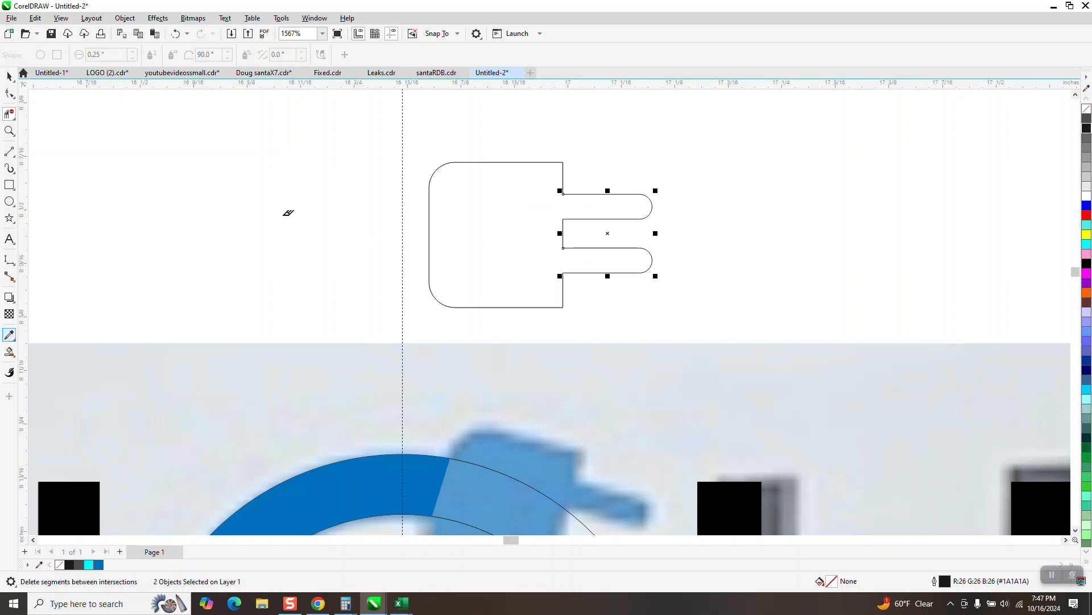
- Smart Fill the joined plug body and prongs with blue #006FBD and no outline
{"action": "left_click", "coordinate": [12, 355]}
{"action": "left_click", "coordinate": [48, 364]}
{"action": "left_click", "coordinate": [467, 226]}
{"action": "scroll", "coordinate": [419, 202], "scroll_direction": "down", "scroll_amount": 4}
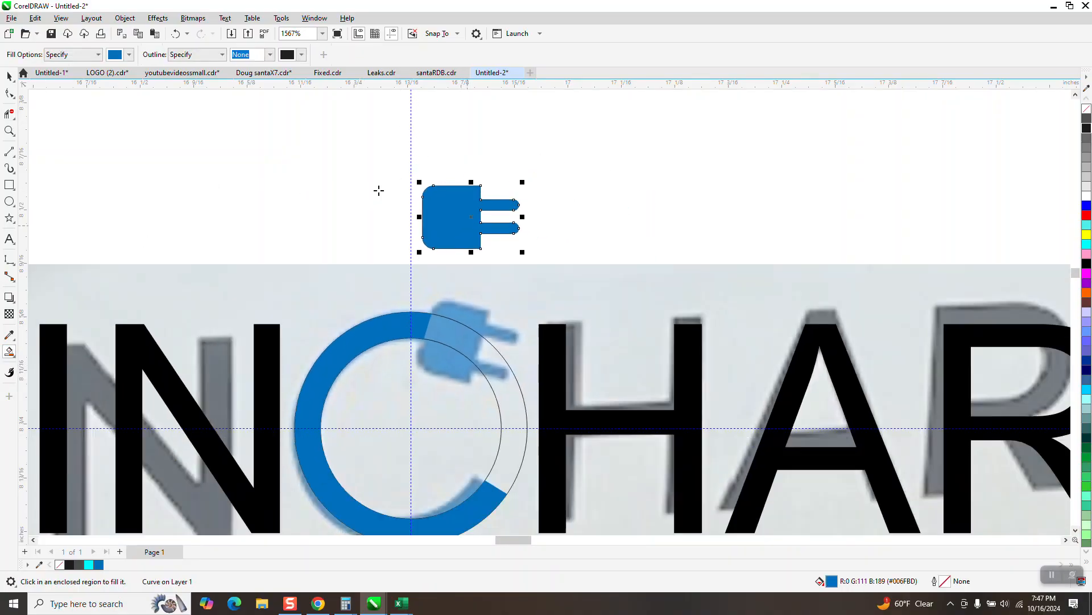
- Separate the blue filled plug from its outlines, rotate it to about 341.7°, and move it onto the plug in the sign photo
{"action": "key", "text": "space"}
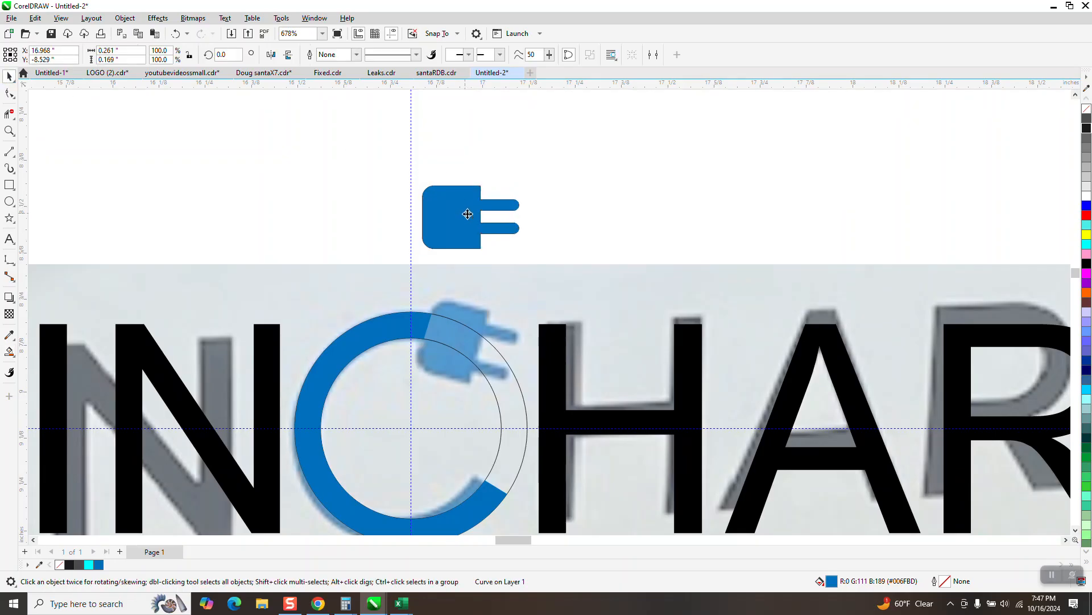
{"action": "left_click_drag", "start_coordinate": [427, 184], "coordinate": [541, 197]}
{"action": "left_click", "coordinate": [541, 198]}
{"action": "left_click_drag", "start_coordinate": [637, 194], "coordinate": [649, 225]}
{"action": "key", "text": "Escape"}
{"action": "left_click_drag", "start_coordinate": [596, 214], "coordinate": [488, 339]}
- Adjust the plug's position over the ring's upper end and enlarge it to about 105.9% to match the photo
{"action": "left_click_drag", "start_coordinate": [529, 302], "coordinate": [532, 282]}
{"action": "left_click_drag", "start_coordinate": [475, 350], "coordinate": [477, 337]}
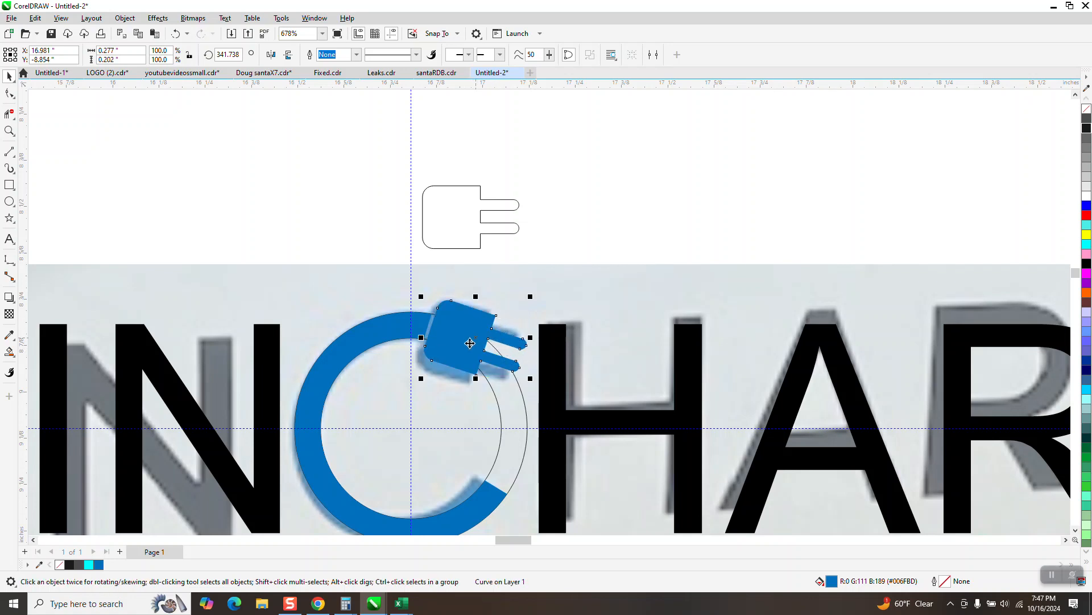
{"action": "left_click_drag", "start_coordinate": [419, 380], "coordinate": [414, 385]}
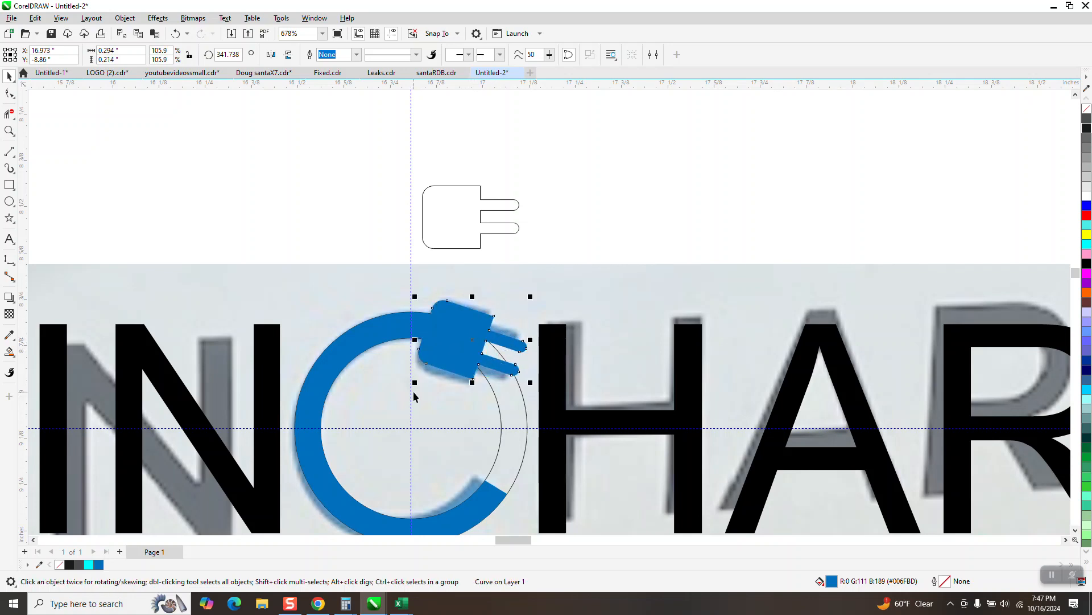
- Delete the leftover plug body and prong outlines above the sign photo
{"action": "scroll", "coordinate": [471, 225], "scroll_direction": "down", "scroll_amount": 2}
{"action": "left_click", "coordinate": [478, 223]}
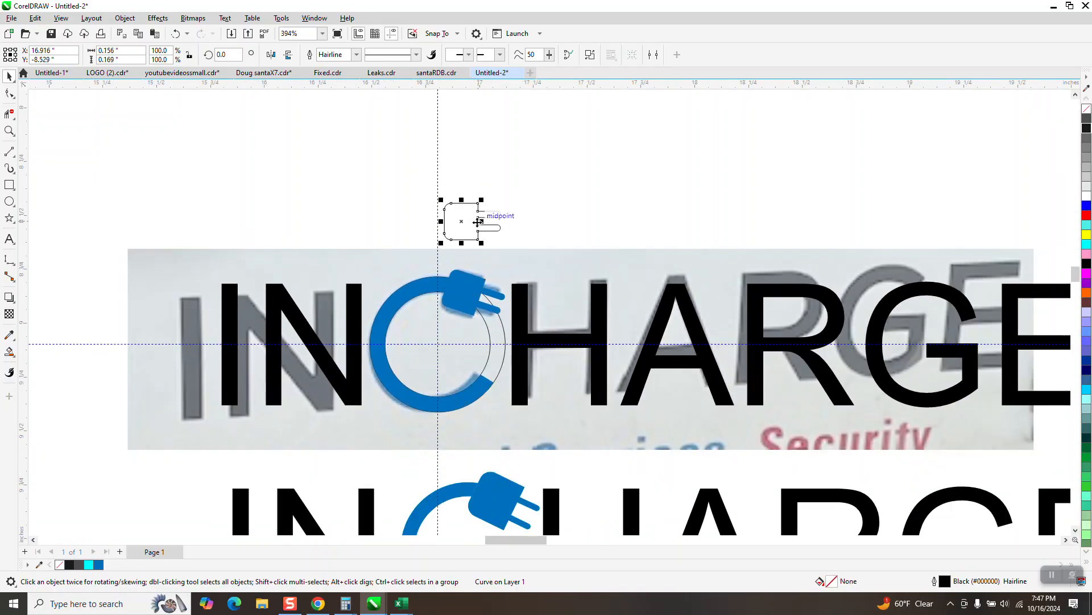
{"action": "left_click_drag", "start_coordinate": [418, 173], "coordinate": [579, 258]}
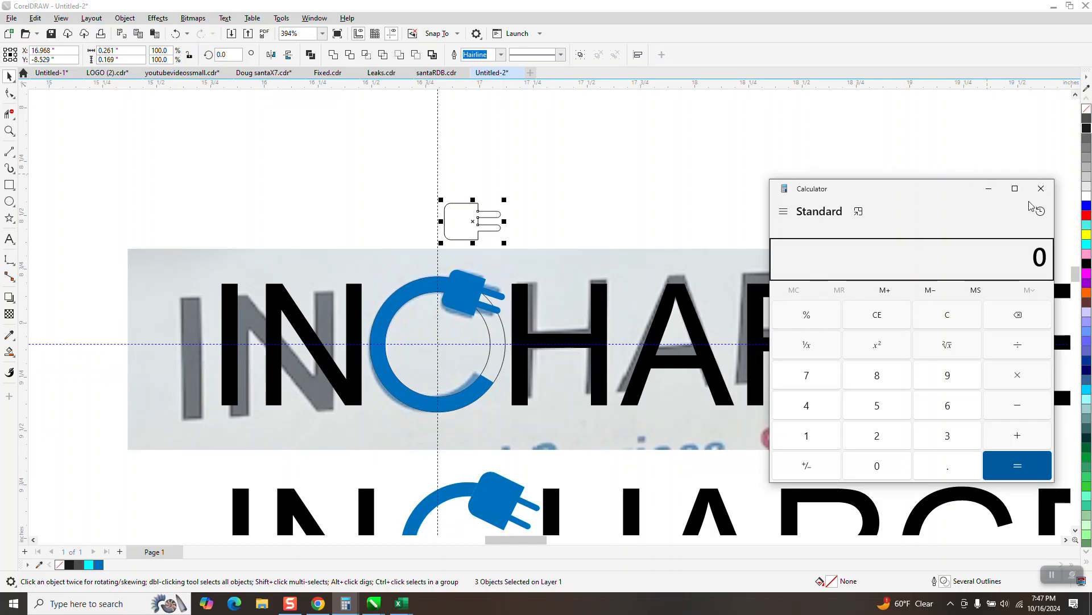
{"action": "left_click", "coordinate": [1041, 183]}
{"action": "left_click", "coordinate": [1019, 197]}
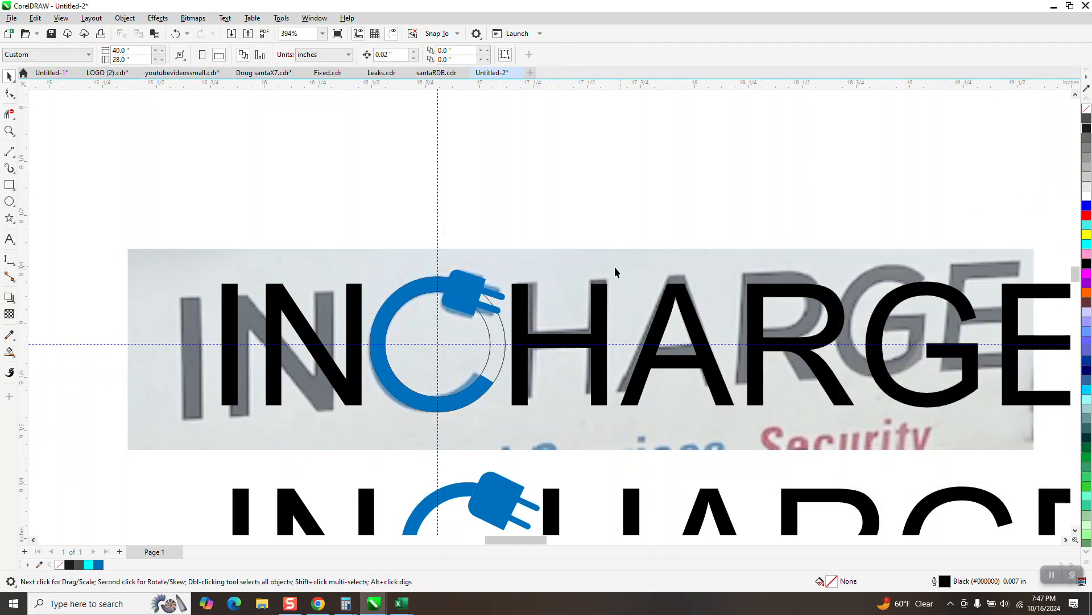
- Move the sign photo up clear of the vector lettering and delete the leftover thin circle outlines around the C
{"action": "left_click", "coordinate": [608, 261]}
{"action": "scroll", "coordinate": [608, 253], "scroll_direction": "down", "scroll_amount": 4}
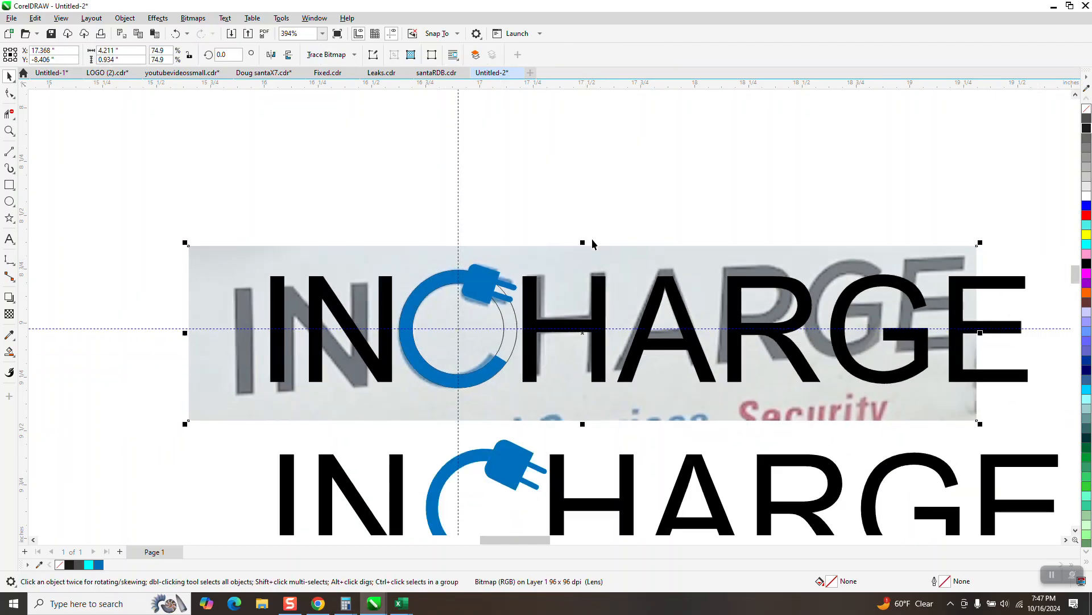
{"action": "left_click_drag", "start_coordinate": [609, 247], "coordinate": [605, 123]}
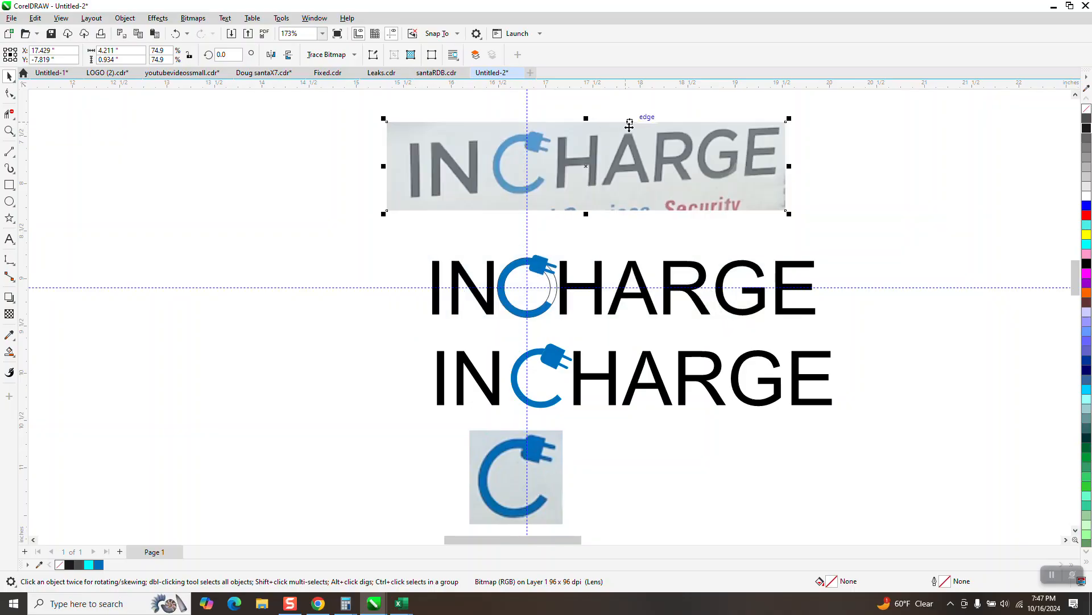
{"action": "left_click", "coordinate": [551, 283]}
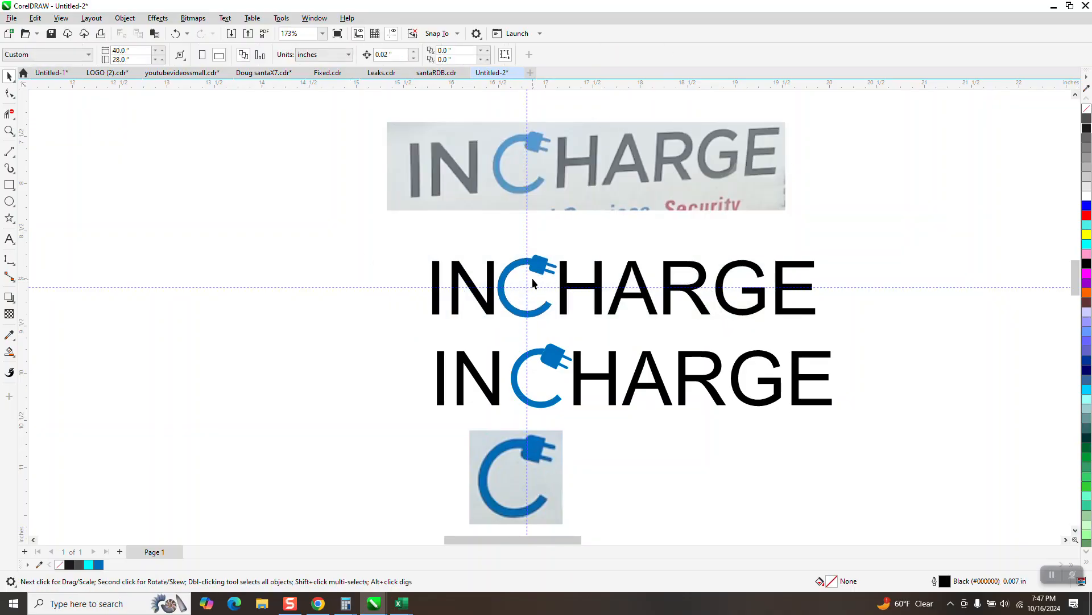
- Nudge the letters IN of the upper wordmark about 0.08 inch to the left, away from the blue C
{"action": "left_click", "coordinate": [9, 131]}
{"action": "left_click_drag", "start_coordinate": [427, 251], "coordinate": [872, 393]}
{"action": "scroll", "coordinate": [829, 397], "scroll_direction": "down", "scroll_amount": 1}
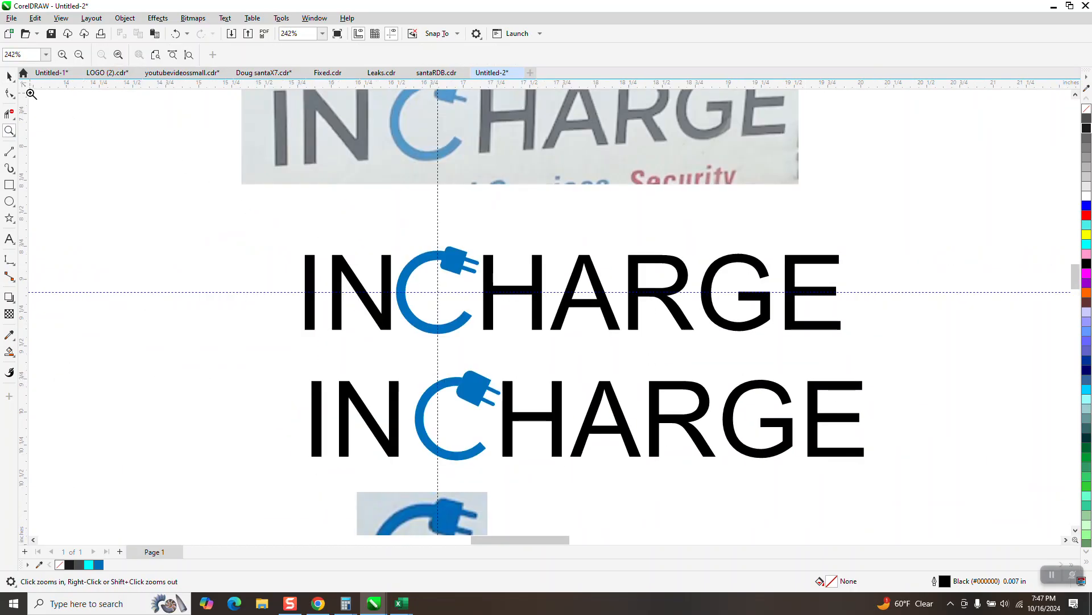
{"action": "left_click", "coordinate": [7, 78]}
{"action": "left_click_drag", "start_coordinate": [241, 219], "coordinate": [401, 341]}
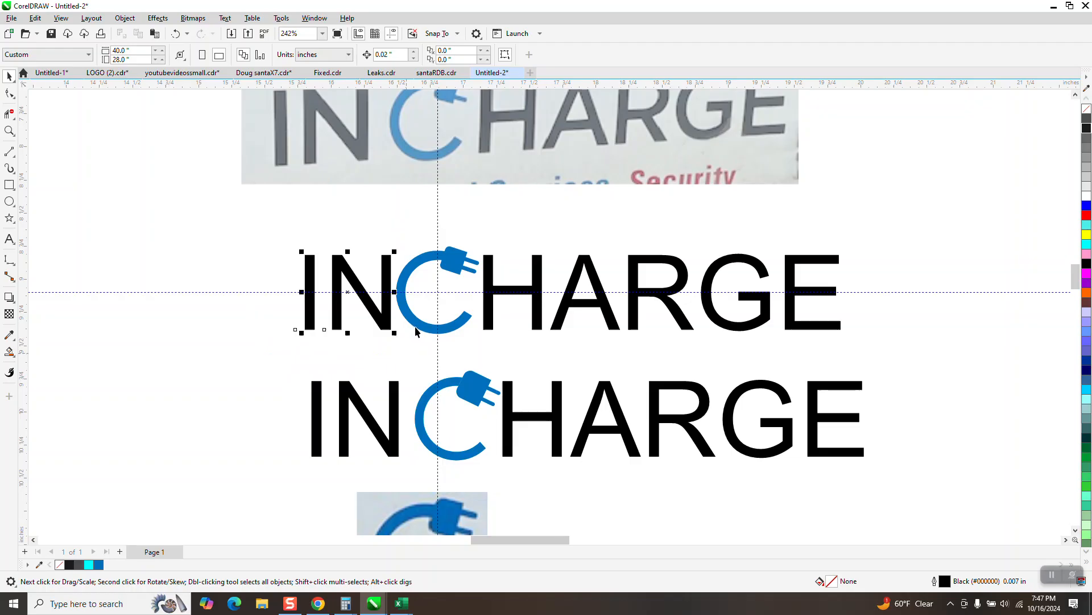
{"action": "key", "text": "Left"}
{"action": "key", "text": "Left"}
{"action": "key", "text": "Left"}
{"action": "key", "text": "Left"}
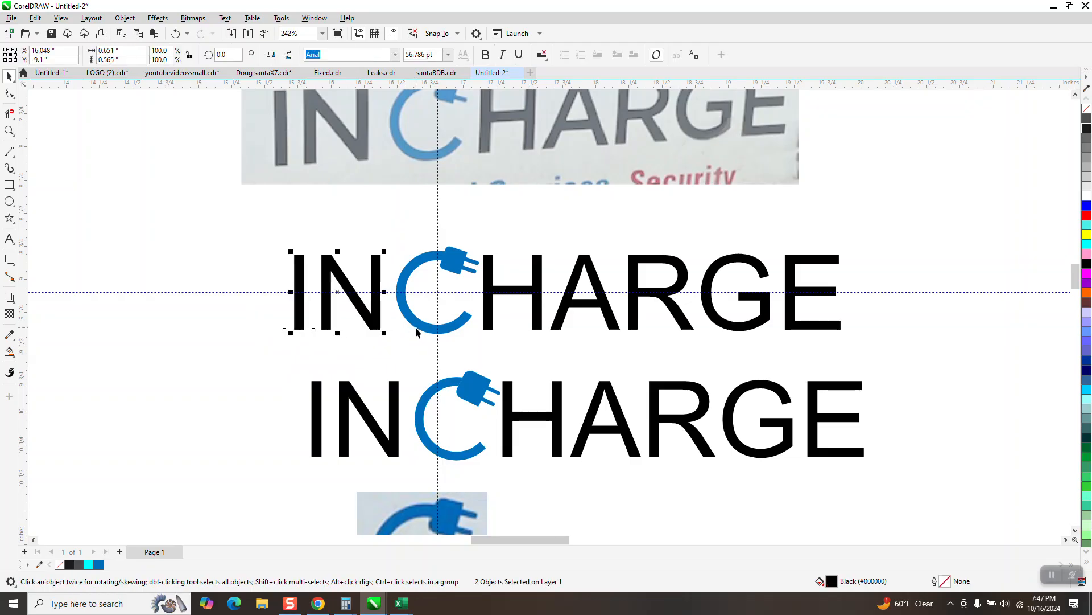
- Hide the guidelines and inspect the upper INCHARGE wordmark up close
{"action": "scroll", "coordinate": [444, 351], "scroll_direction": "down", "scroll_amount": 1}
{"action": "left_click", "coordinate": [630, 257]}
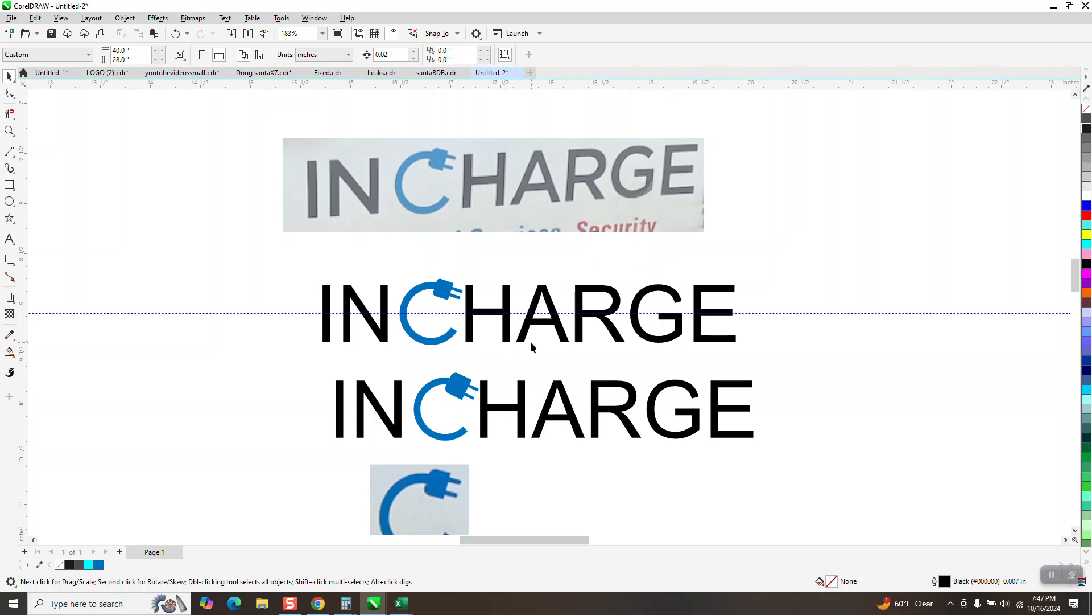
{"action": "left_click", "coordinate": [392, 33]}
{"action": "left_click", "coordinate": [9, 131]}
{"action": "left_click_drag", "start_coordinate": [314, 273], "coordinate": [775, 393]}
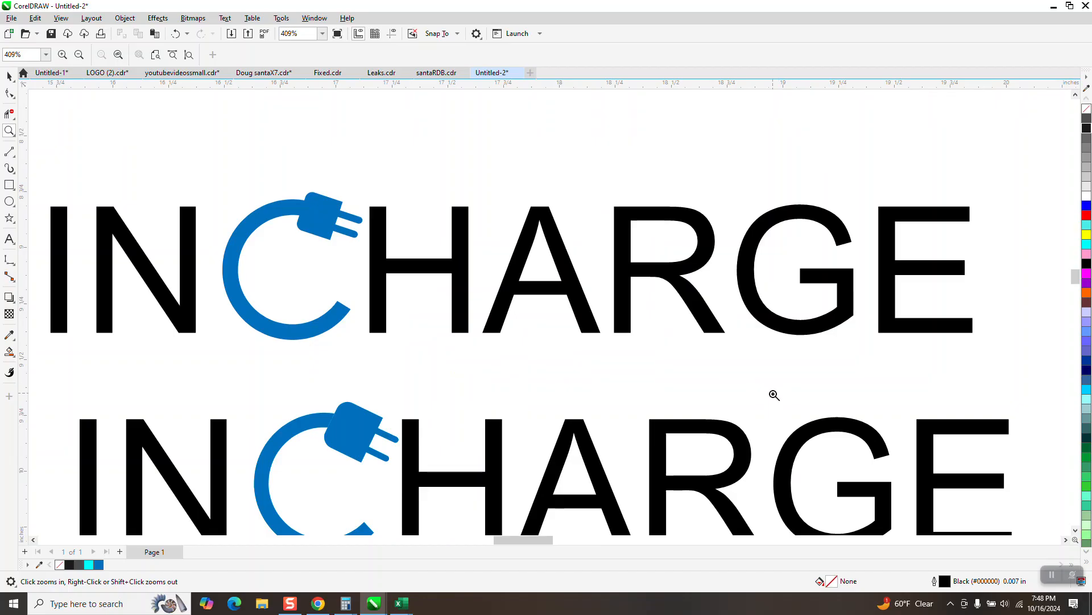